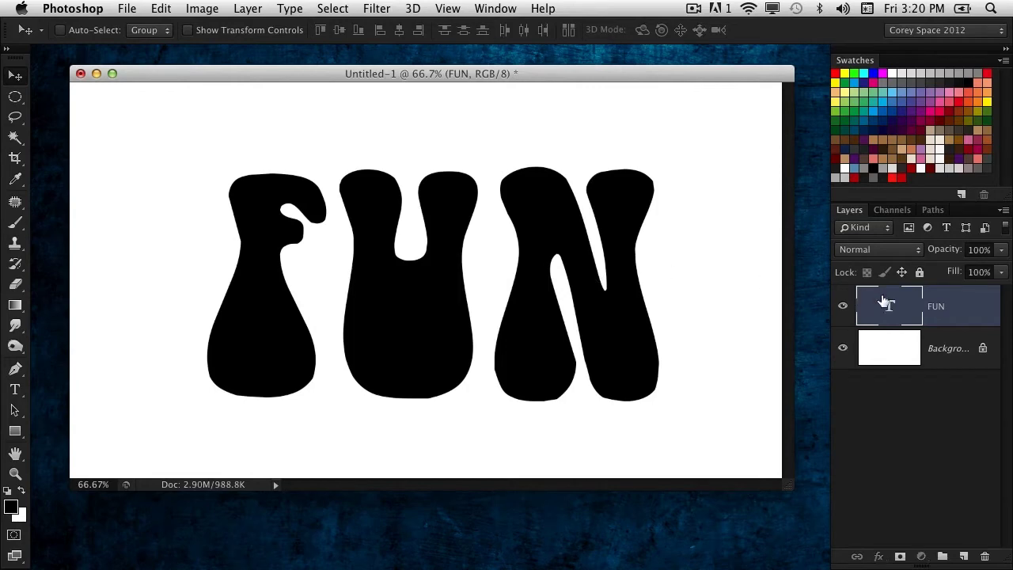
# Step: Select all of the black BellBottom.Laser FUN text to check its font, then commit the edit
pyautogui.doubleClick(887, 304)
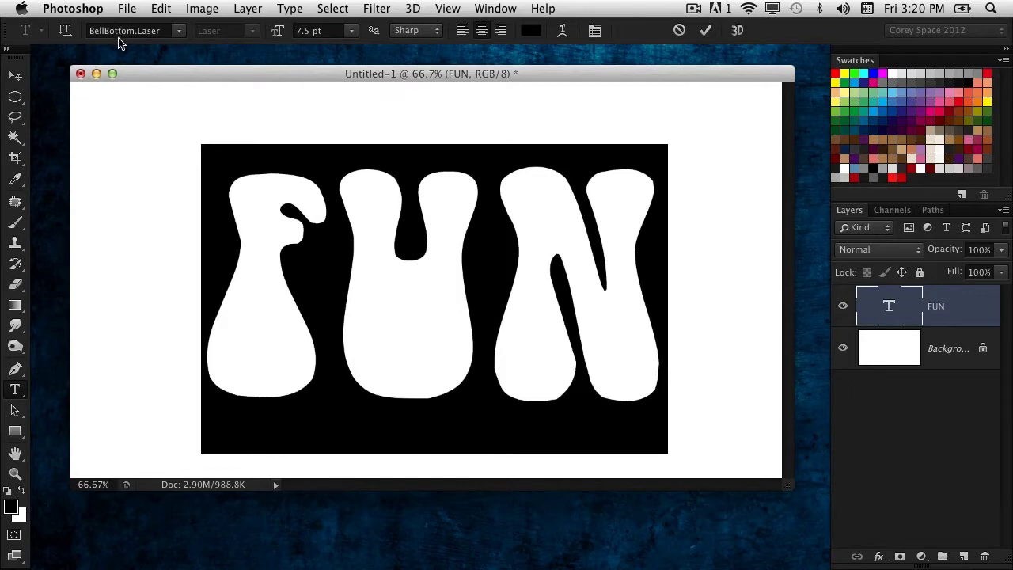
pyautogui.click(19, 75)
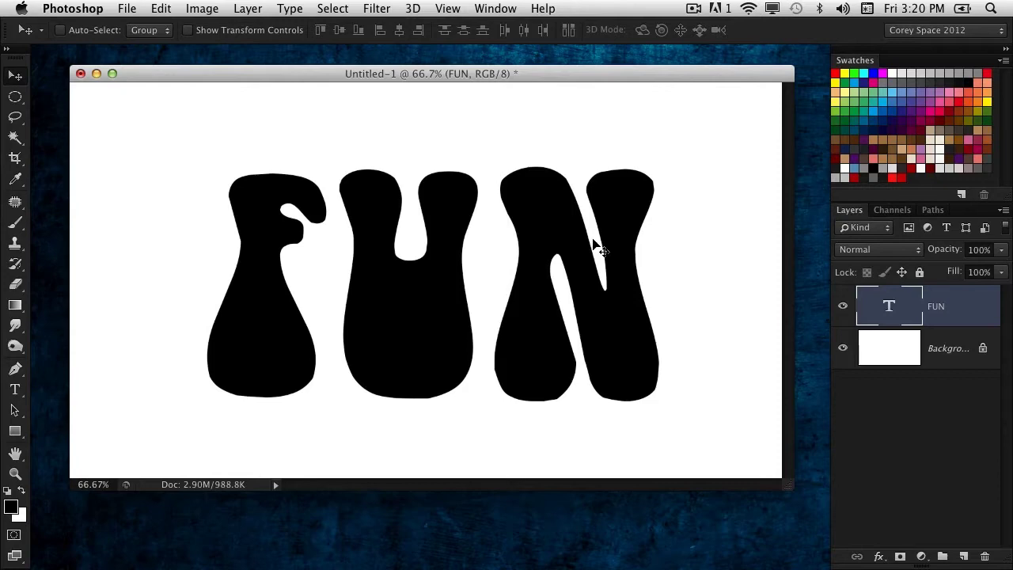
# Step: Fill the FUN text with dark red
pyautogui.click(960, 117)
pyautogui.hotkey('alt', 'BackSpace')
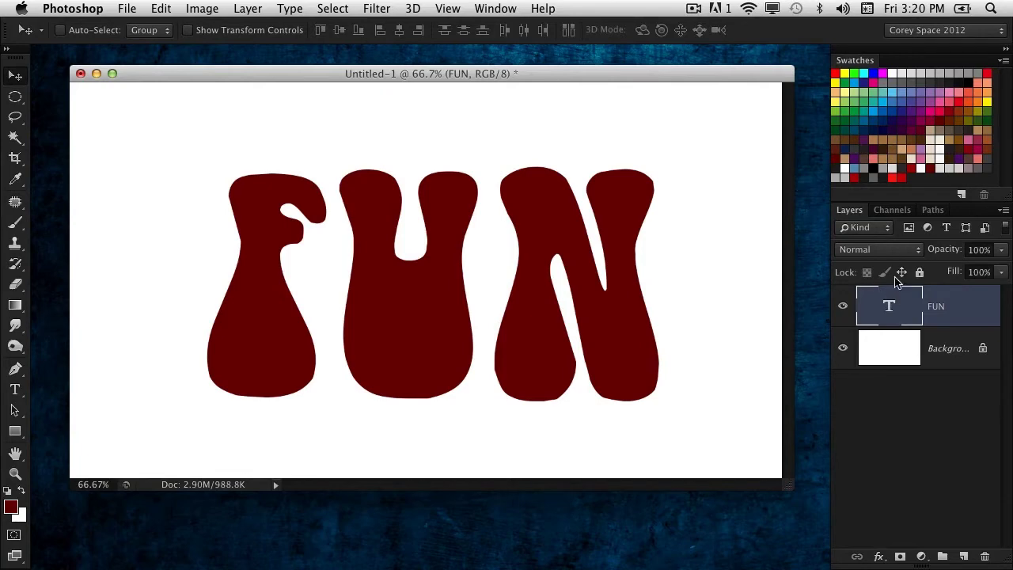
pyautogui.moveTo(327, 78); pyautogui.dragTo(314, 71)
# Step: Extrude the FUN layer into a 3D object and orbit it to a tilted top-down angle
pyautogui.click(412, 8)
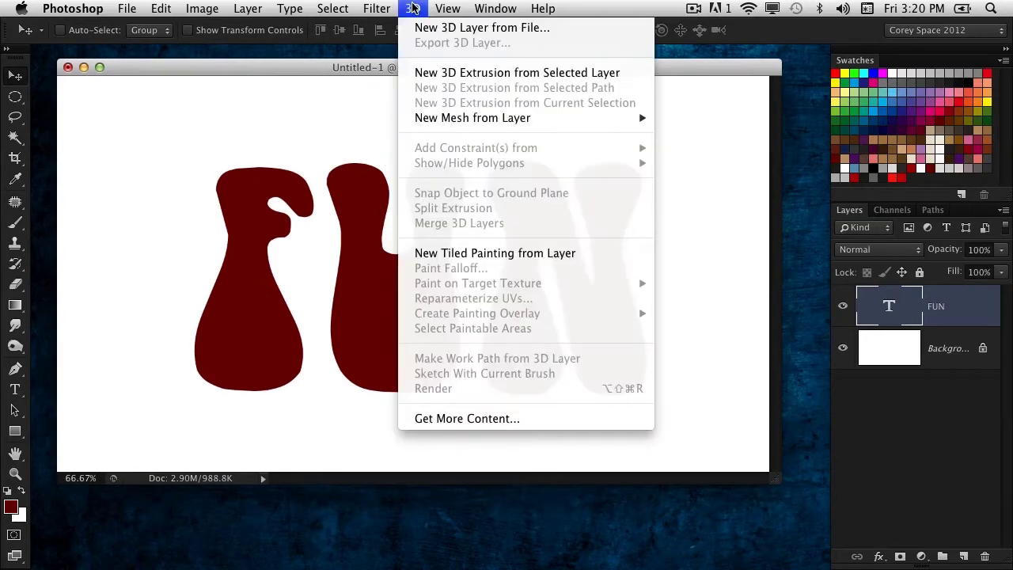
pyautogui.click(450, 73)
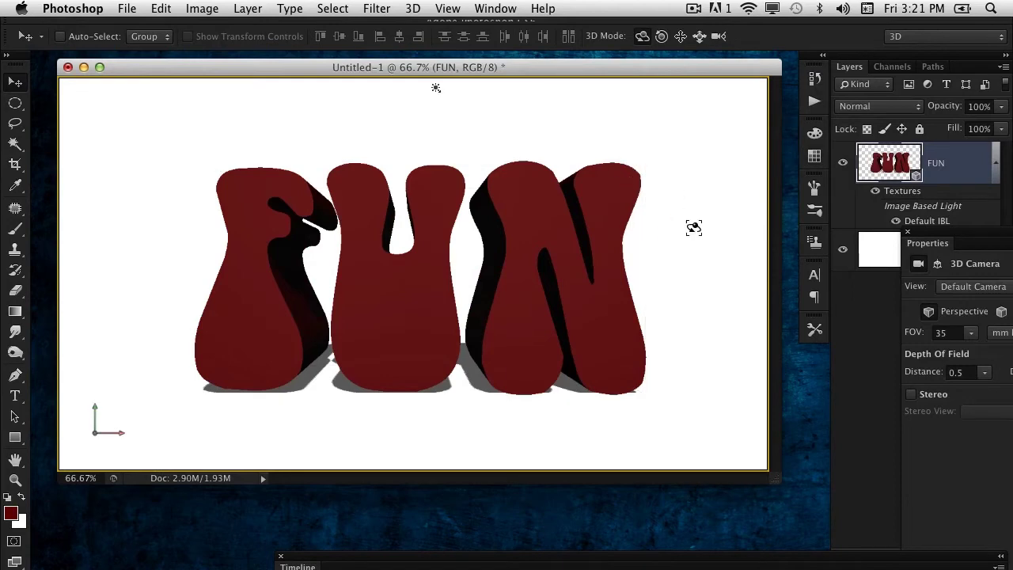
pyautogui.moveTo(689, 229); pyautogui.dragTo(587, 231)
pyautogui.press('super+z')
pyautogui.moveTo(660, 226); pyautogui.dragTo(577, 229)
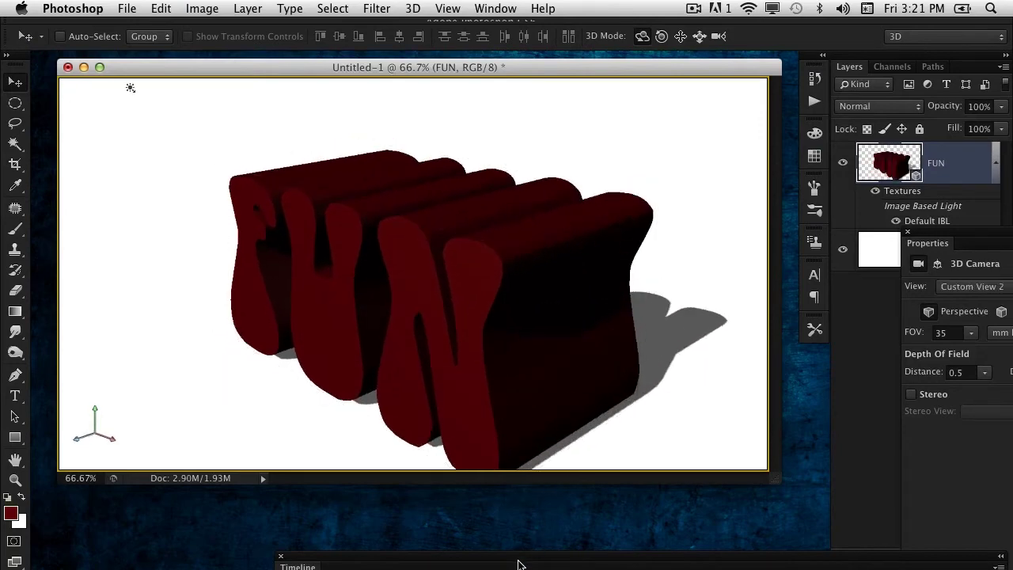
# Step: Close the timeline and float the 3D and Properties panels beside the canvas
pyautogui.click(280, 556)
pyautogui.click(447, 8)
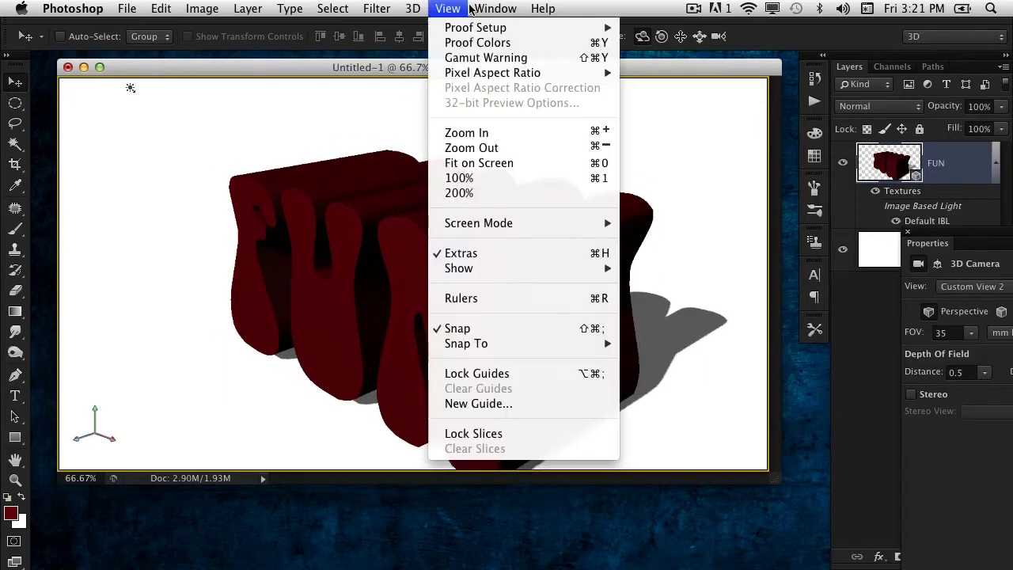
pyautogui.click(527, 101)
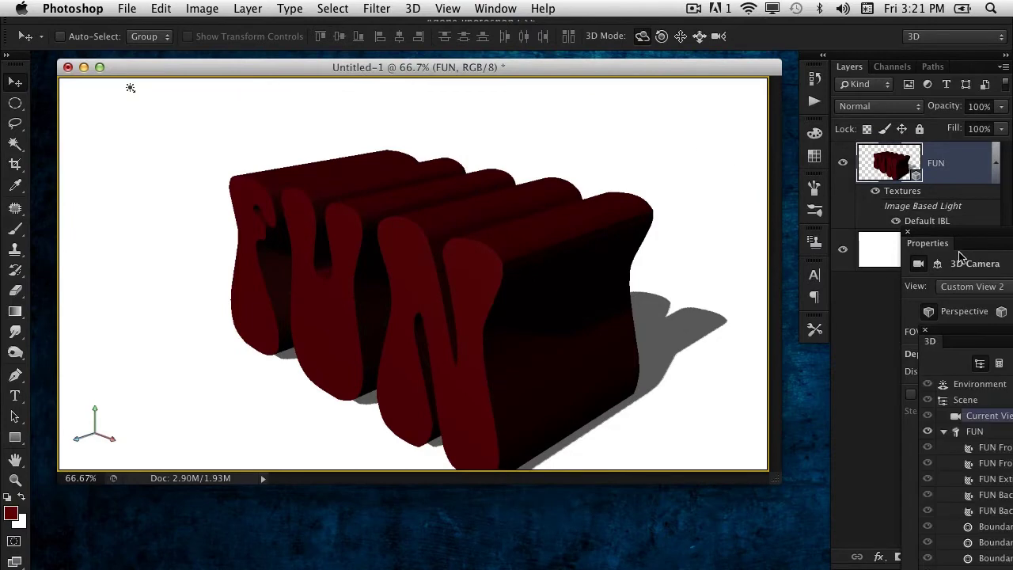
pyautogui.moveTo(947, 239); pyautogui.dragTo(542, 228)
pyautogui.moveTo(930, 339); pyautogui.dragTo(265, 229)
pyautogui.moveTo(519, 228); pyautogui.dragTo(699, 155)
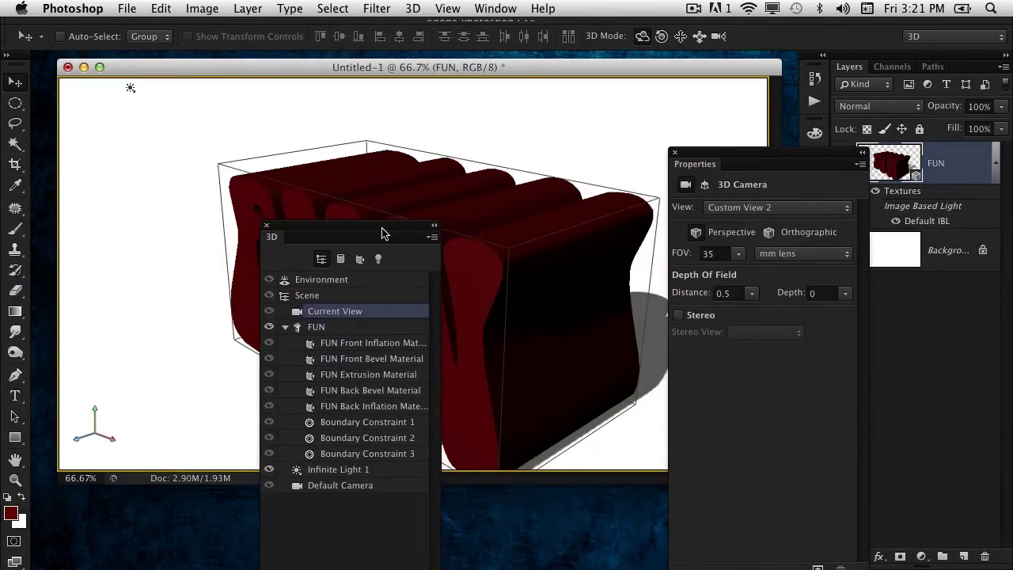
pyautogui.moveTo(384, 231); pyautogui.dragTo(144, 96)
pyautogui.moveTo(736, 163); pyautogui.dragTo(753, 163)
# Step: Select the FUN mesh to show its extrusion properties
pyautogui.click(147, 207)
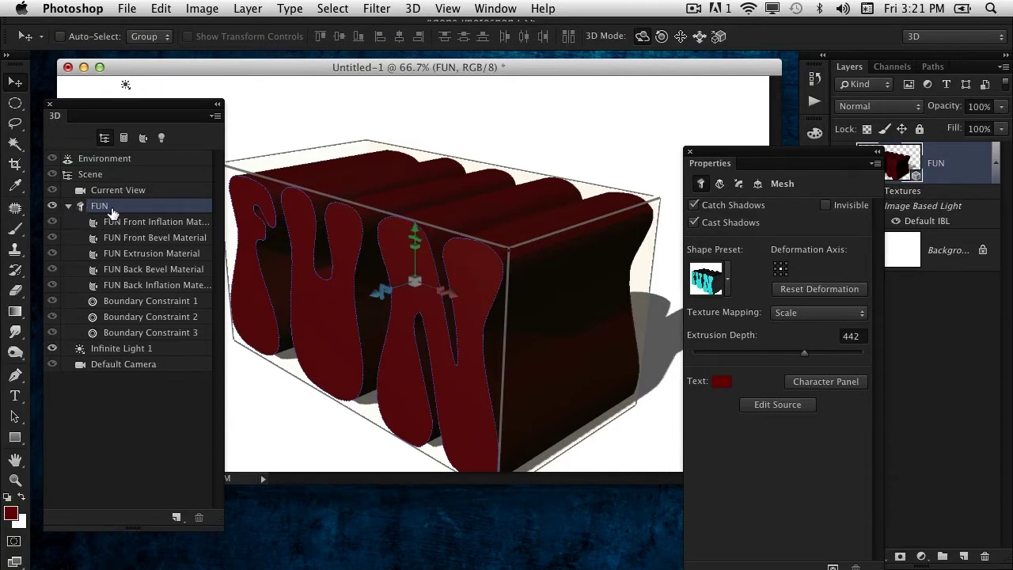
pyautogui.moveTo(723, 156); pyautogui.dragTo(747, 143)
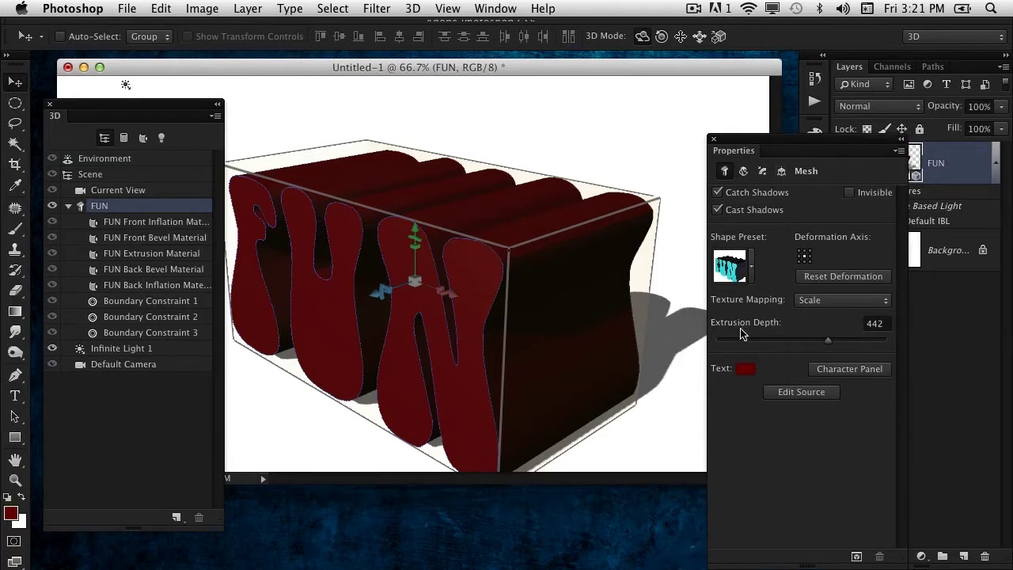
pyautogui.moveTo(762, 142); pyautogui.dragTo(759, 120)
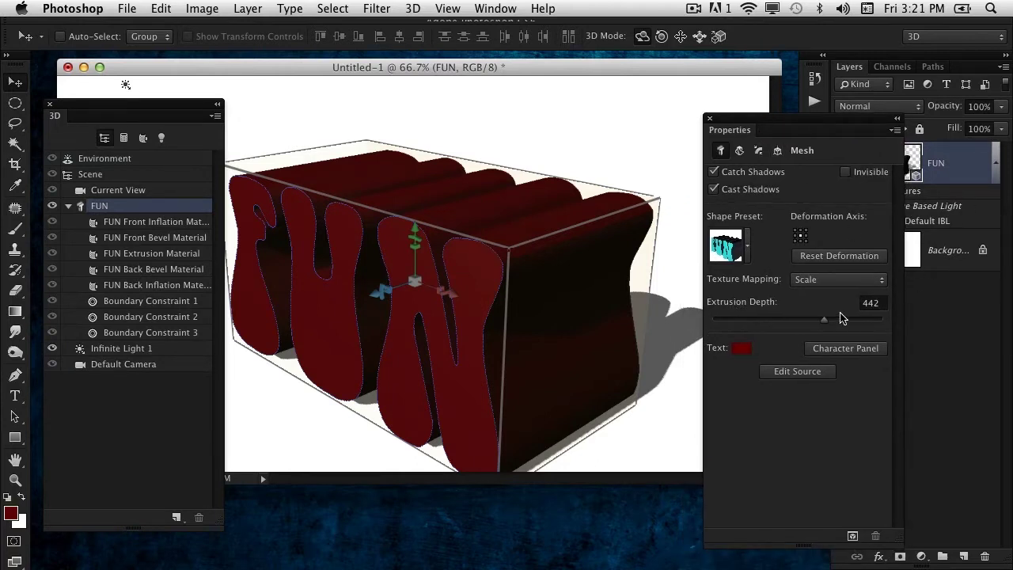
# Step: Set the FUN mesh's Extrusion Depth to 1
pyautogui.click(863, 305)
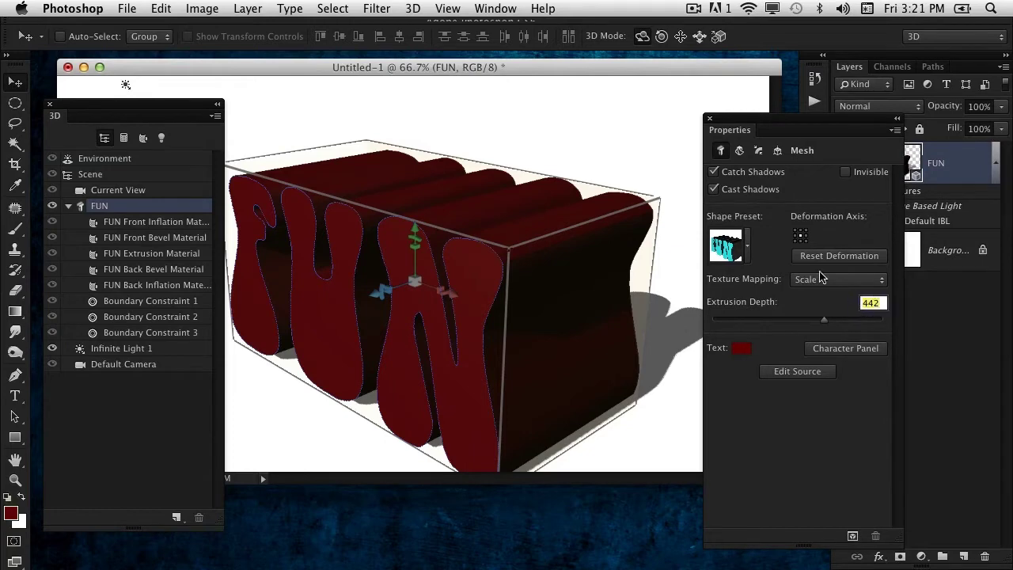
pyautogui.write('2')
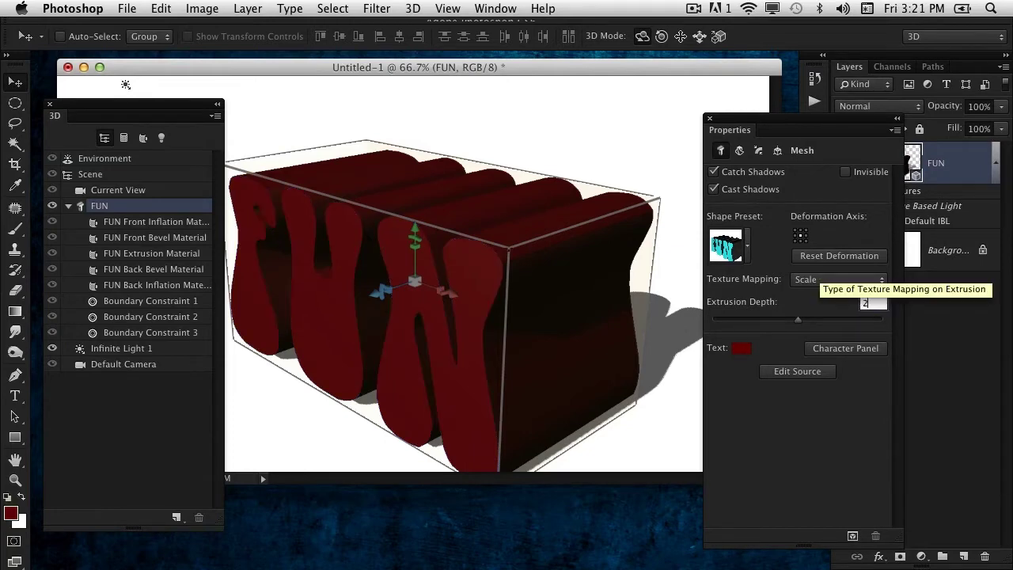
pyautogui.press('Return')
pyautogui.click(866, 302)
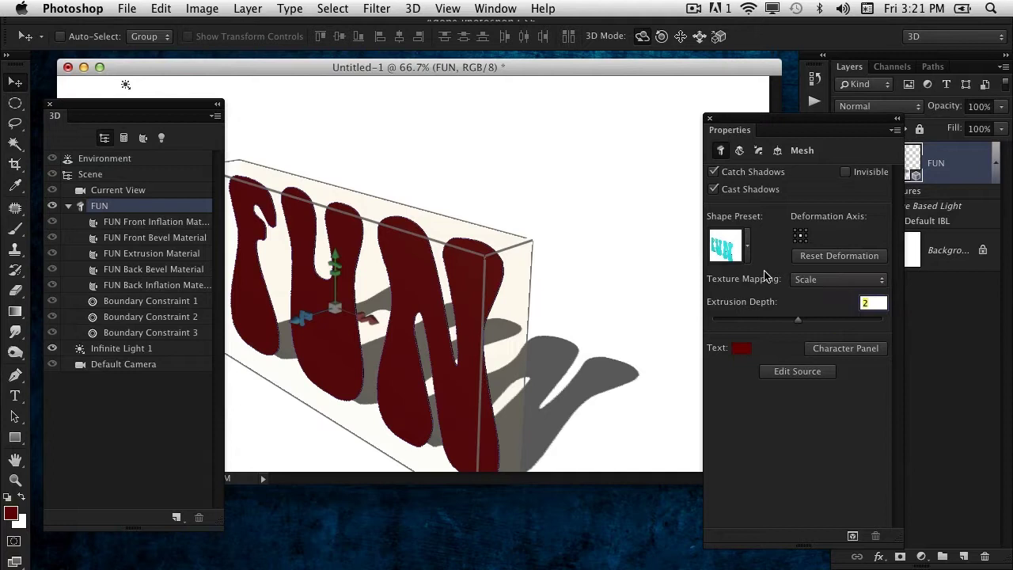
pyautogui.write('1')
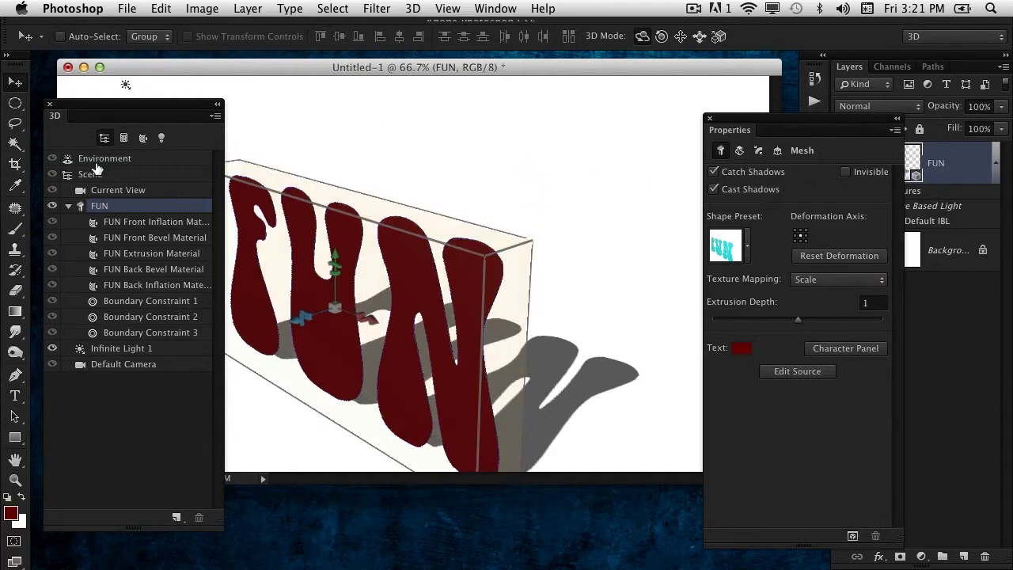
# Step: Drop the Environment's ground plane shadow opacity to 0%, then reselect the FUN mesh
pyautogui.click(142, 164)
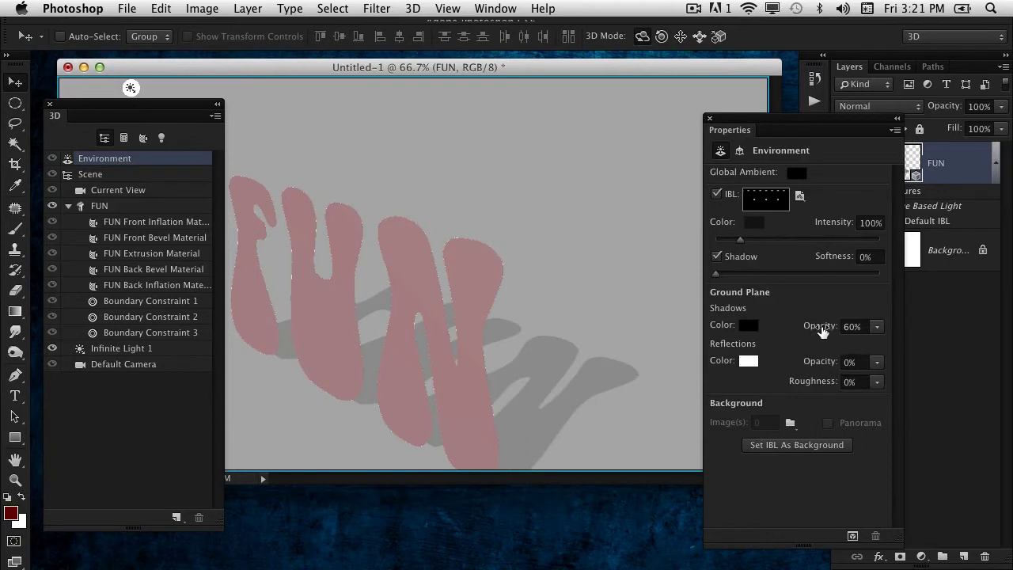
pyautogui.moveTo(823, 330); pyautogui.dragTo(606, 316)
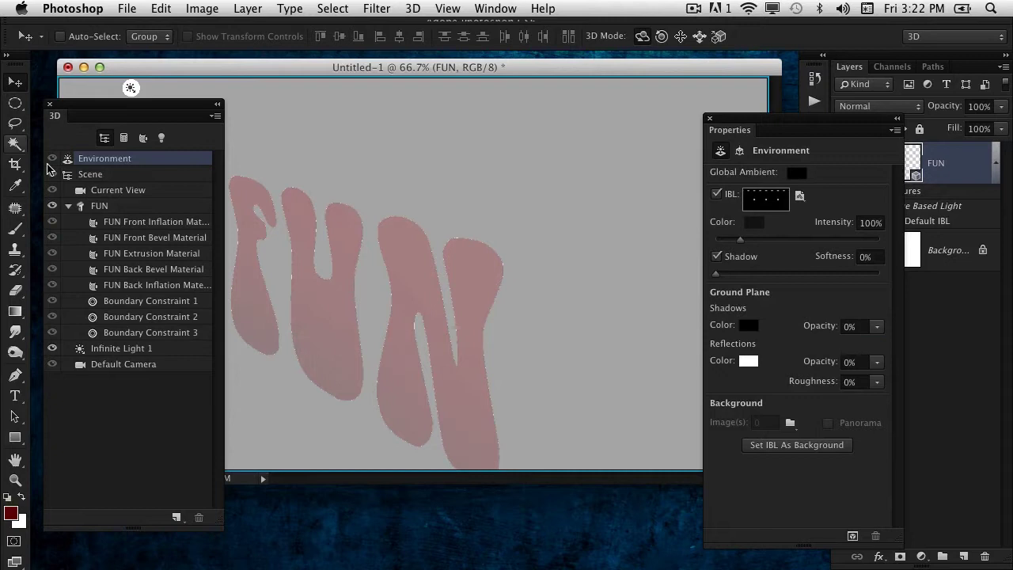
pyautogui.click(119, 205)
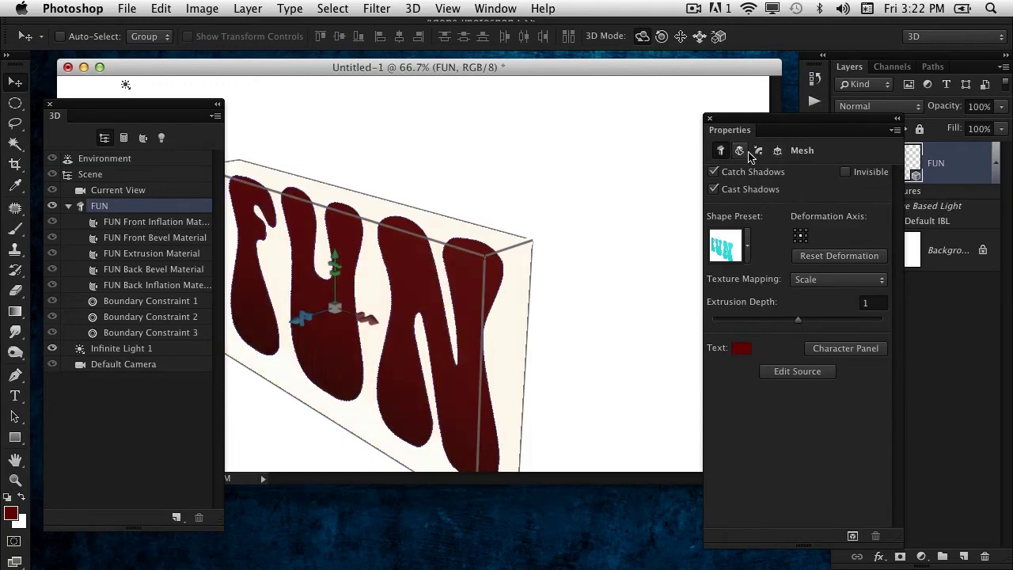
# Step: Inflate the FUN letters' front cap at a 90° angle with 18% strength, then orbit edge-on
pyautogui.moveTo(746, 118); pyautogui.dragTo(638, 117)
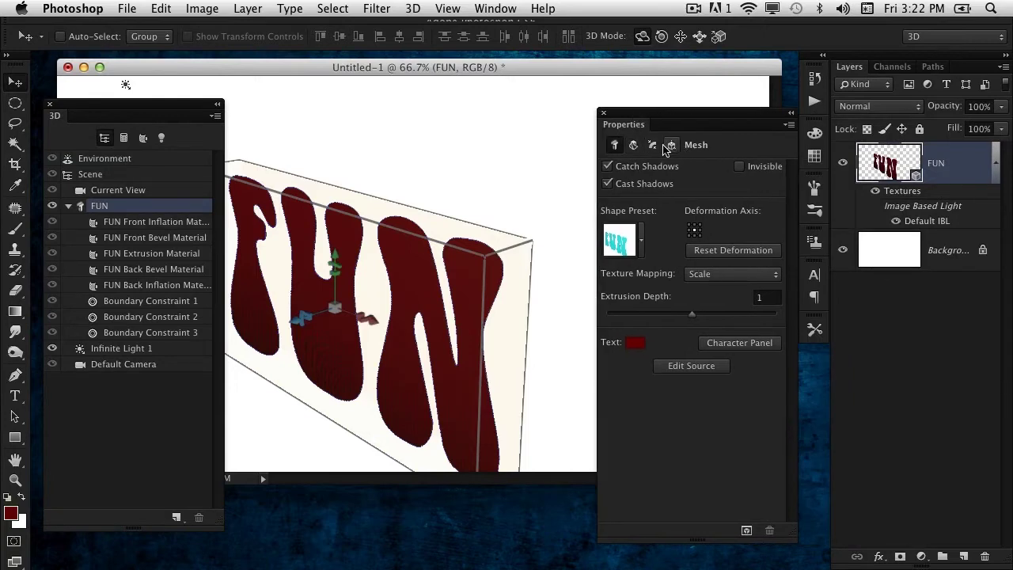
pyautogui.click(652, 146)
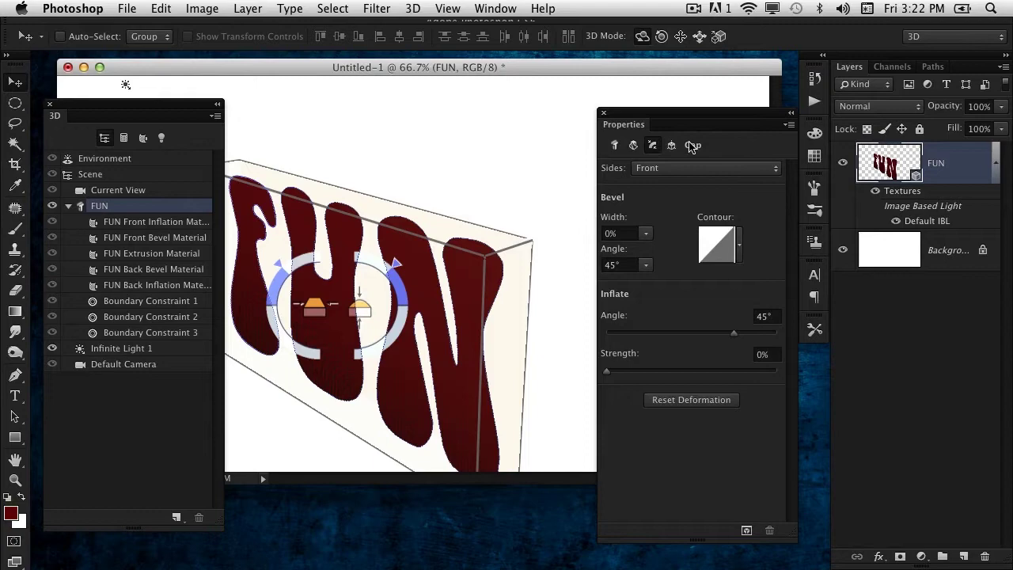
pyautogui.moveTo(662, 118)
pyautogui.mouseDown()
pyautogui.moveTo(687, 115)
pyautogui.moveTo(676, 109)
pyautogui.mouseUp()
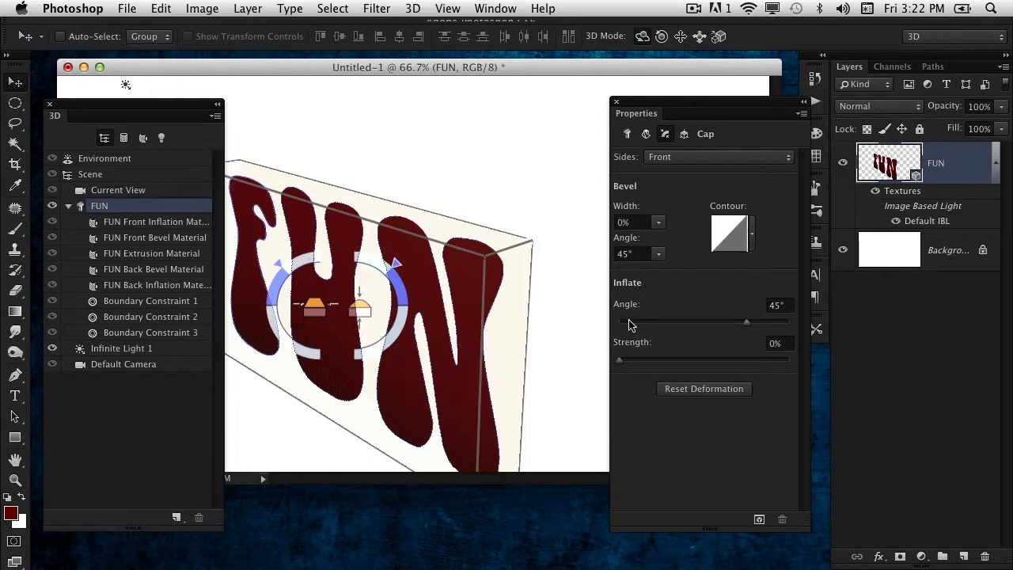
pyautogui.moveTo(620, 363); pyautogui.dragTo(656, 355)
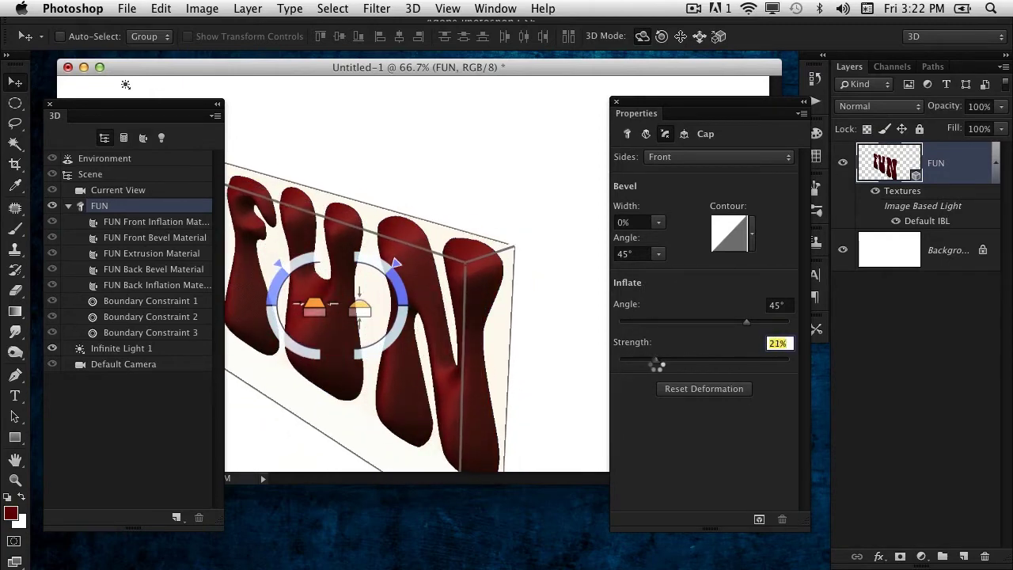
pyautogui.moveTo(750, 328); pyautogui.dragTo(796, 328)
pyautogui.moveTo(659, 359)
pyautogui.mouseDown()
pyautogui.moveTo(683, 362)
pyautogui.moveTo(644, 358)
pyautogui.moveTo(648, 366)
pyautogui.mouseUp()
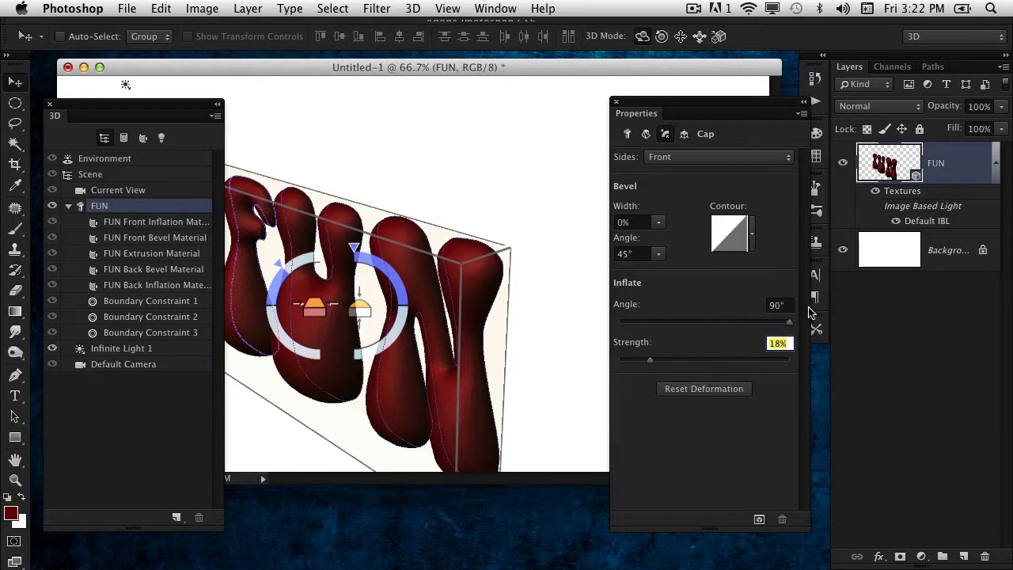
pyautogui.moveTo(541, 167); pyautogui.dragTo(647, 120)
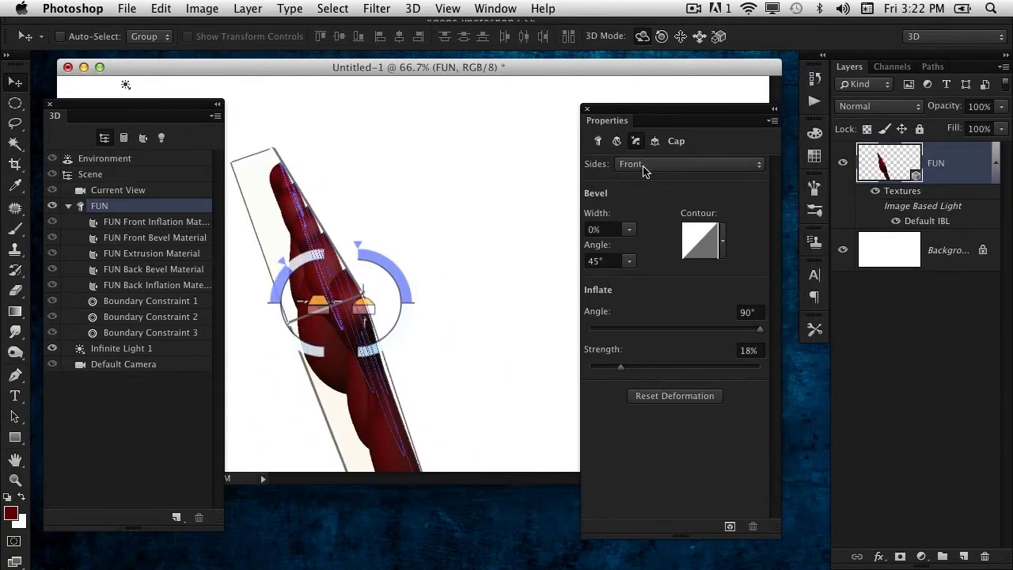
# Step: Set the inflation Sides to Front and Back
pyautogui.click(647, 165)
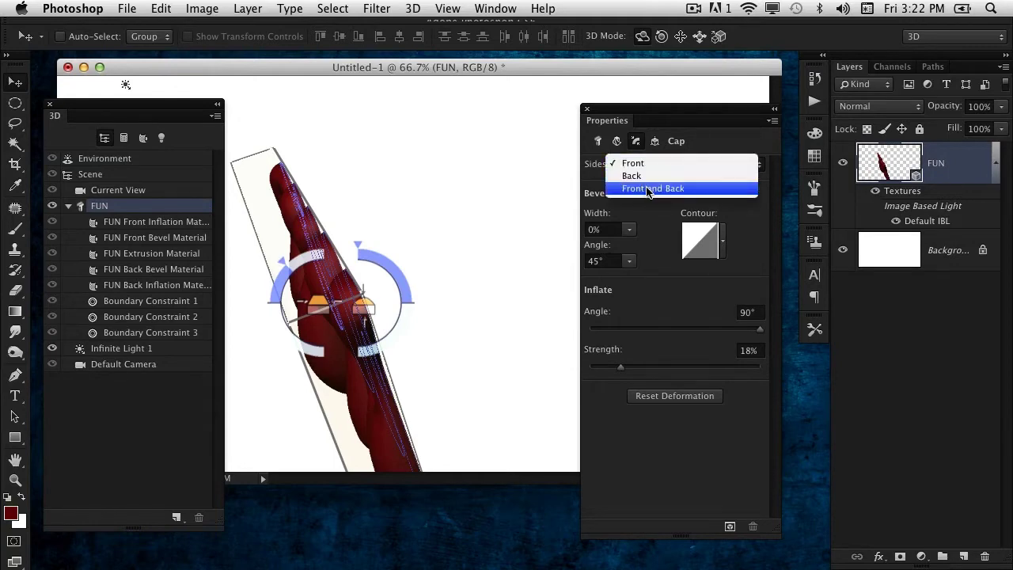
pyautogui.click(669, 189)
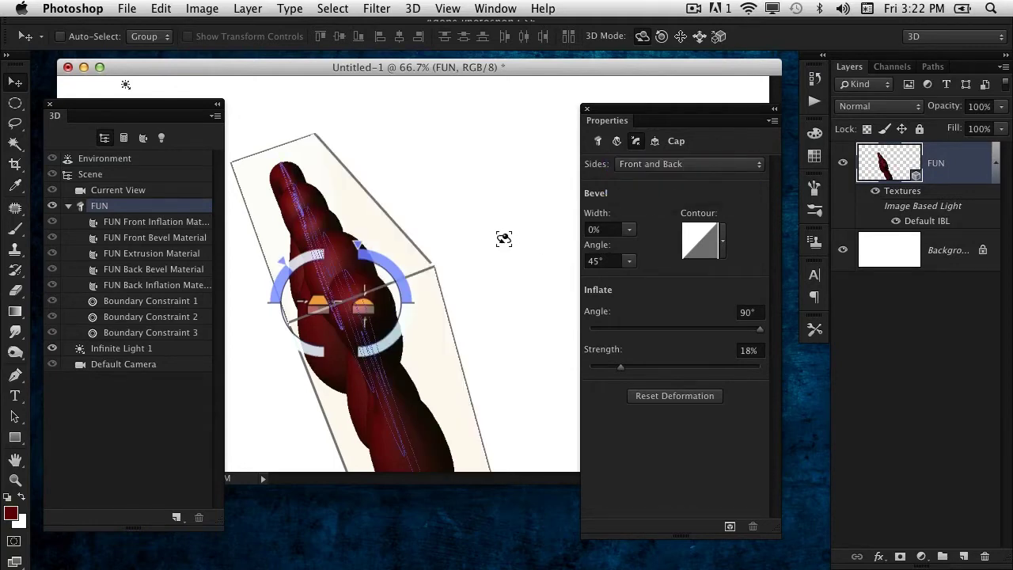
pyautogui.moveTo(515, 251); pyautogui.dragTo(609, 418)
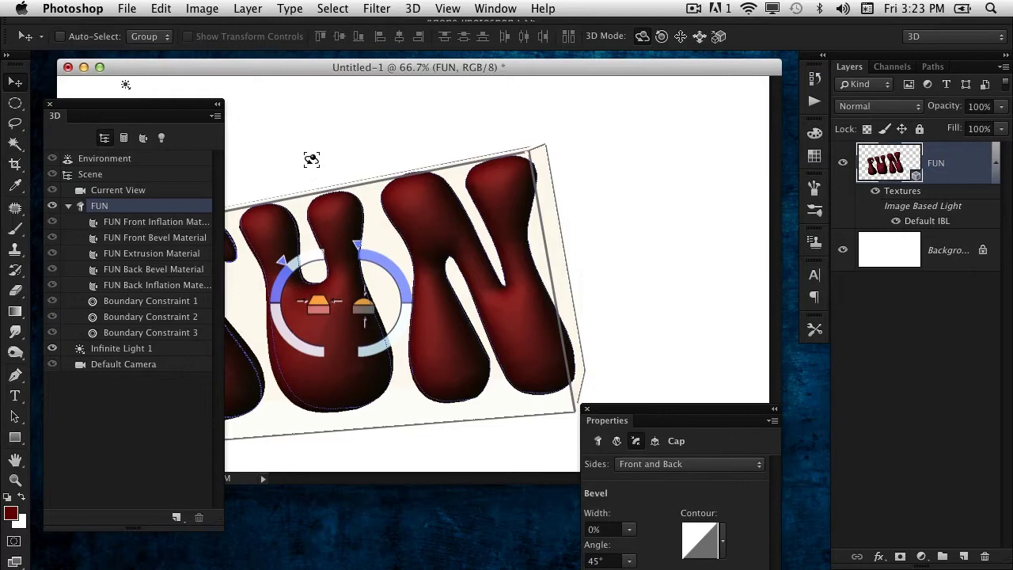
pyautogui.moveTo(309, 158); pyautogui.dragTo(108, 205)
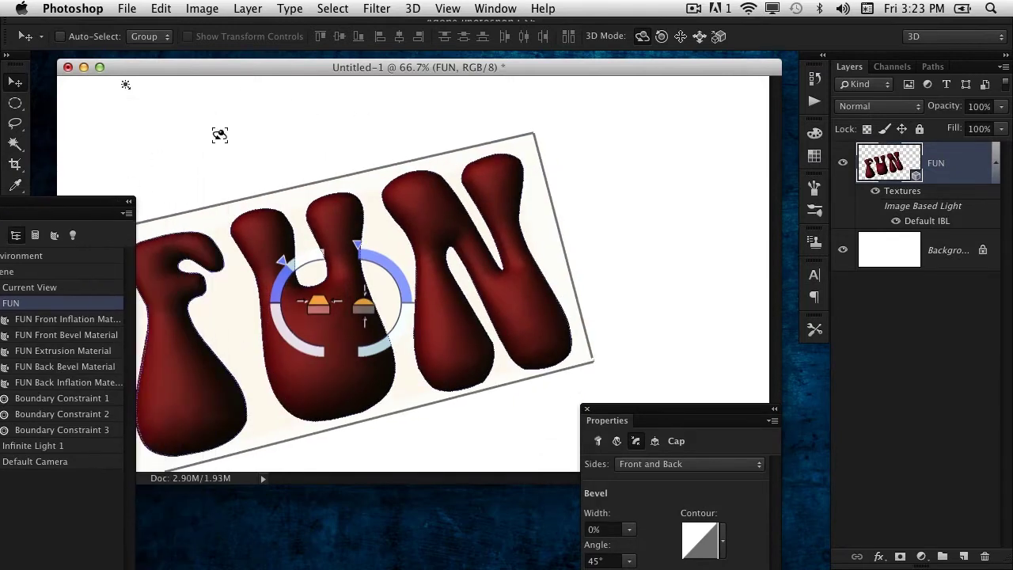
# Step: Move and rotate the FUN object so it stands upright, nearly facing the front
pyautogui.click(680, 35)
pyautogui.moveTo(435, 117); pyautogui.dragTo(476, 119)
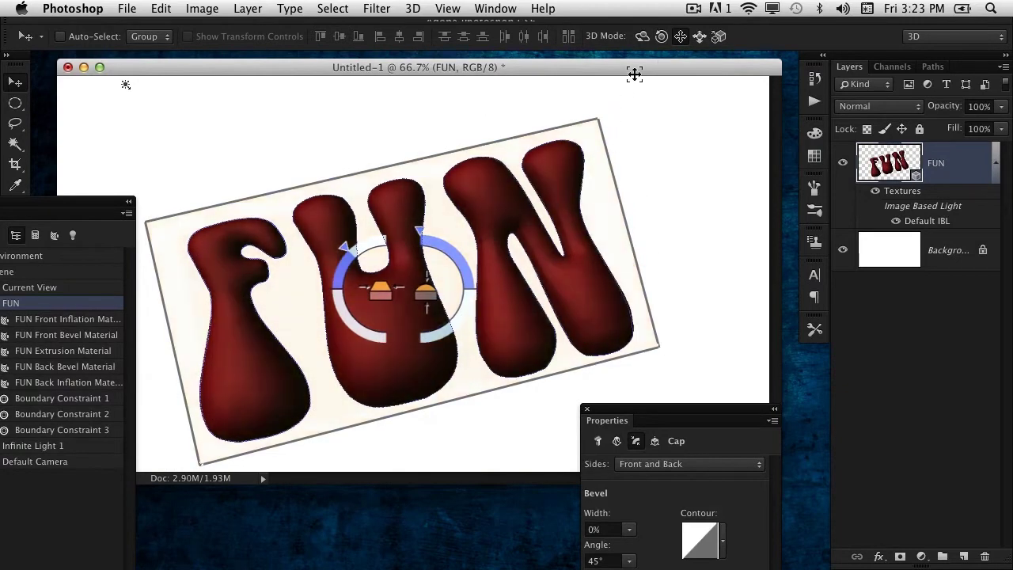
pyautogui.click(660, 35)
pyautogui.moveTo(585, 106); pyautogui.dragTo(628, 134)
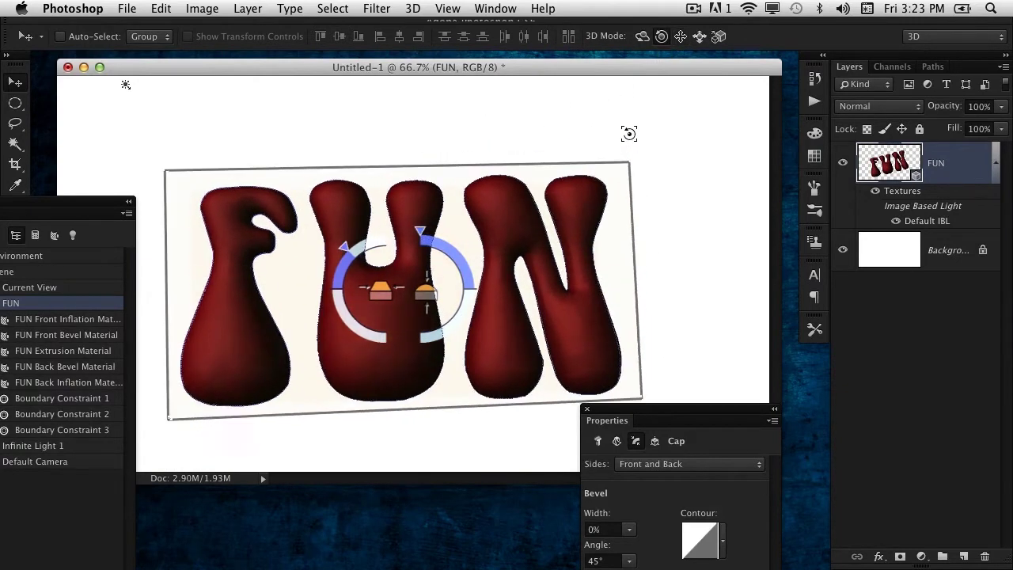
pyautogui.click(642, 35)
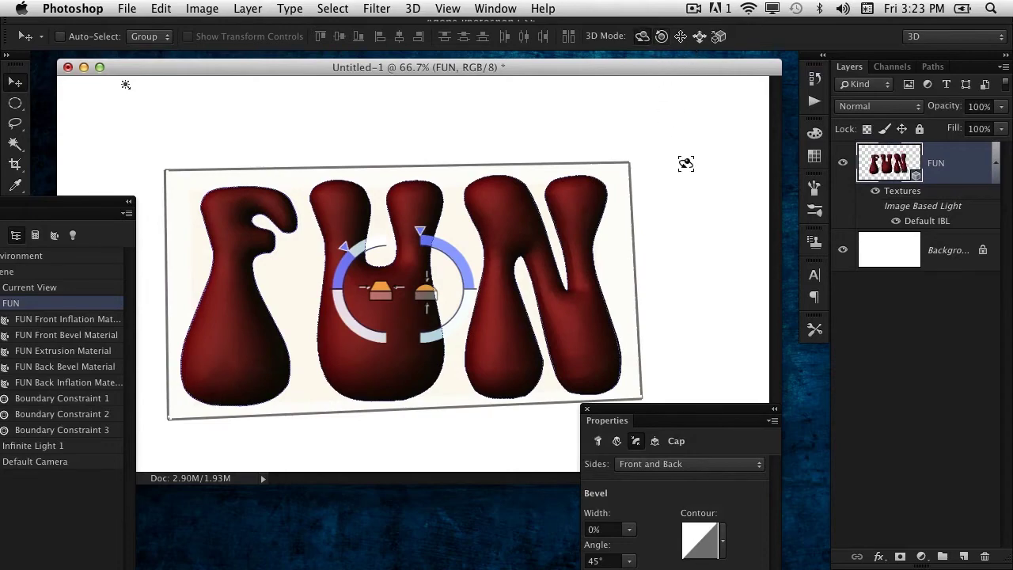
pyautogui.moveTo(685, 163); pyautogui.dragTo(678, 135)
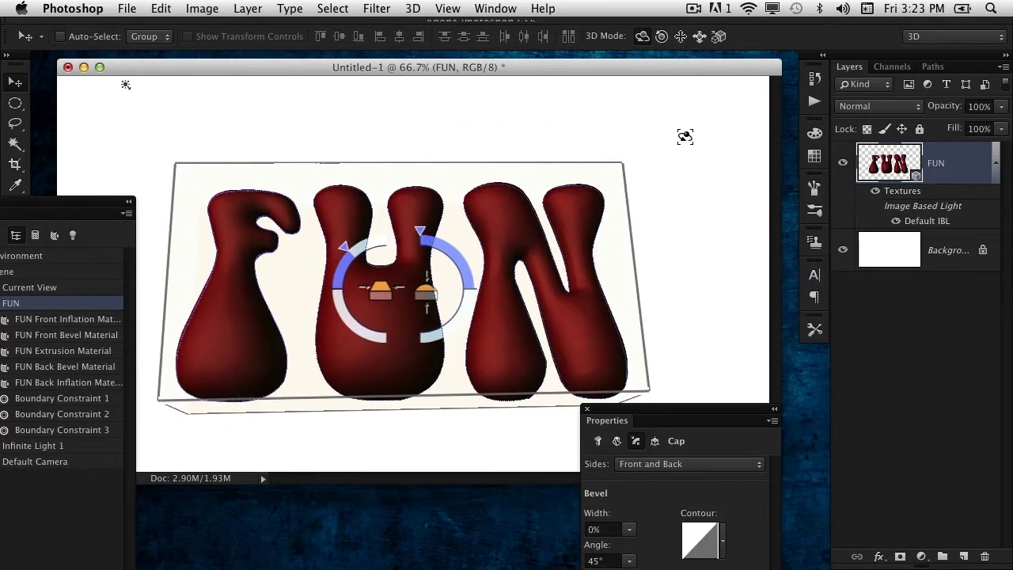
pyautogui.moveTo(656, 216); pyautogui.dragTo(670, 225)
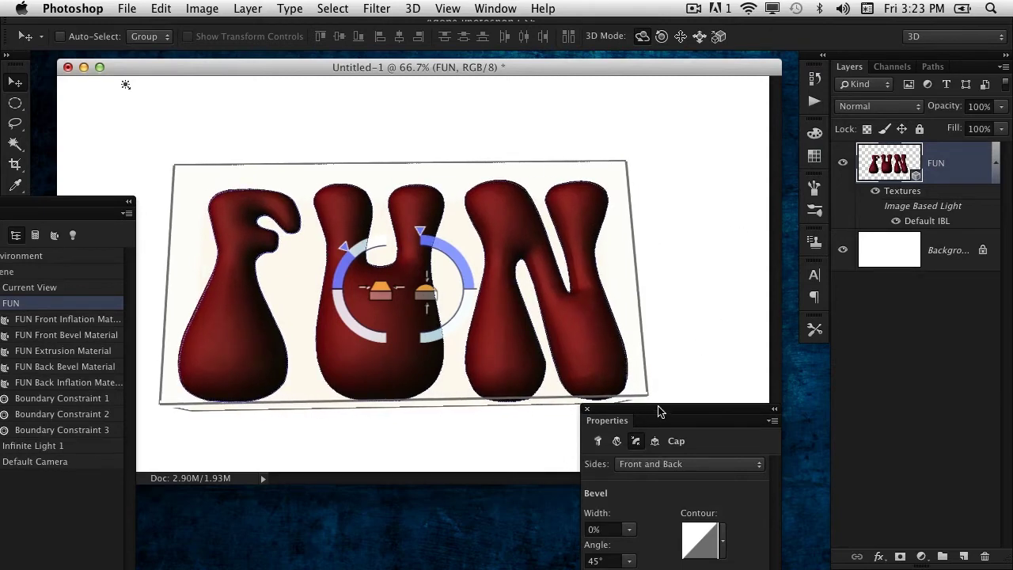
pyautogui.moveTo(658, 412); pyautogui.dragTo(714, 173)
pyautogui.moveTo(65, 209); pyautogui.dragTo(308, 145)
# Step: Make the FUN Front Inflation Material glossy: Shine 100%, Reflection 75%, Roughness 5%
pyautogui.click(305, 262)
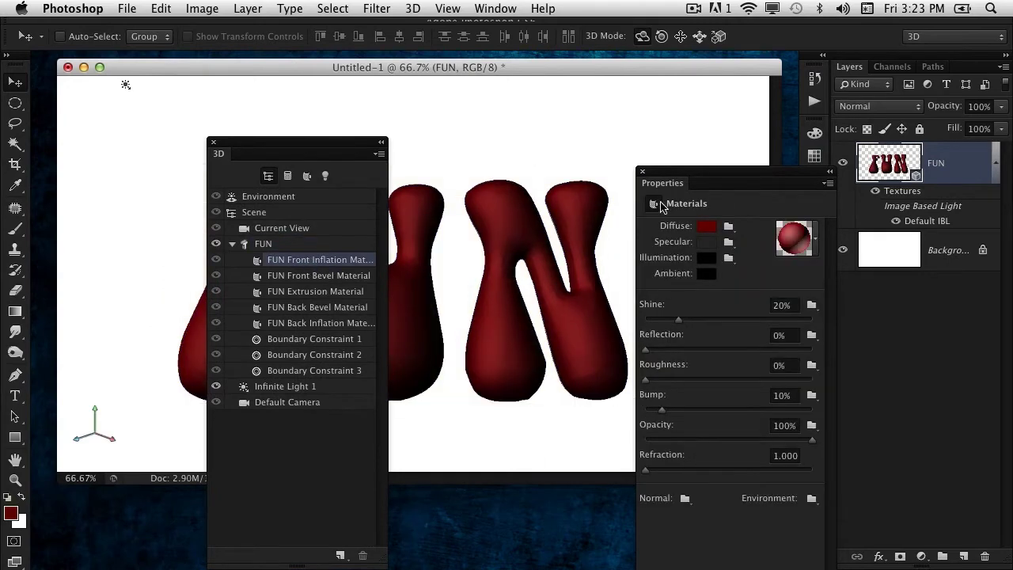
pyautogui.moveTo(666, 176); pyautogui.dragTo(671, 128)
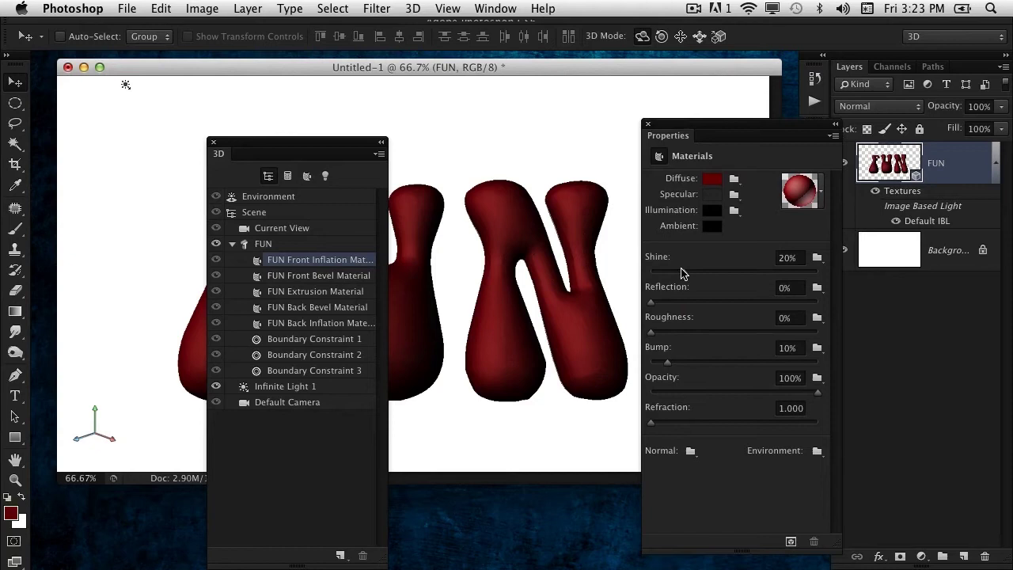
pyautogui.moveTo(687, 274); pyautogui.dragTo(836, 280)
pyautogui.moveTo(658, 307); pyautogui.dragTo(779, 302)
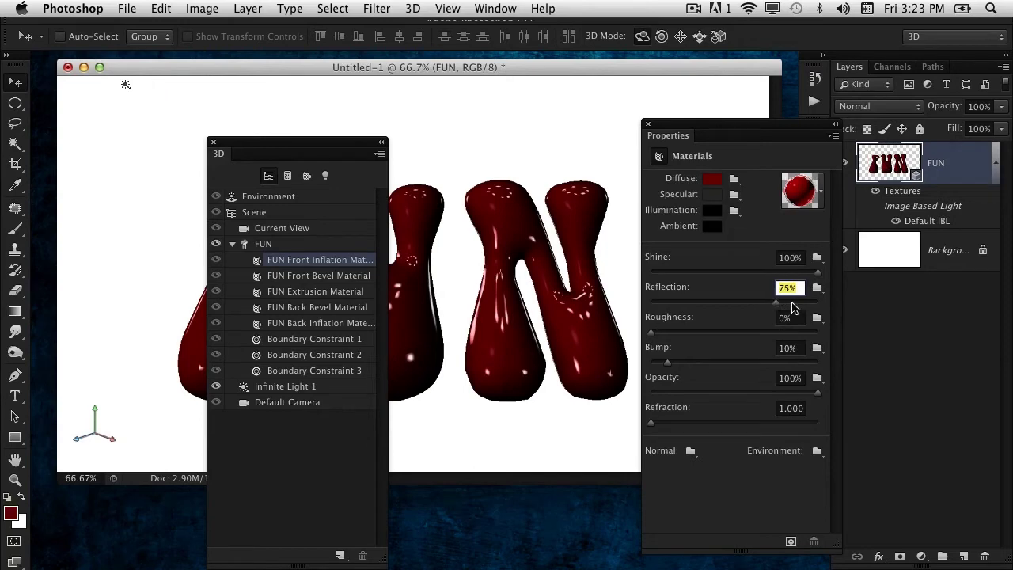
pyautogui.click(795, 318)
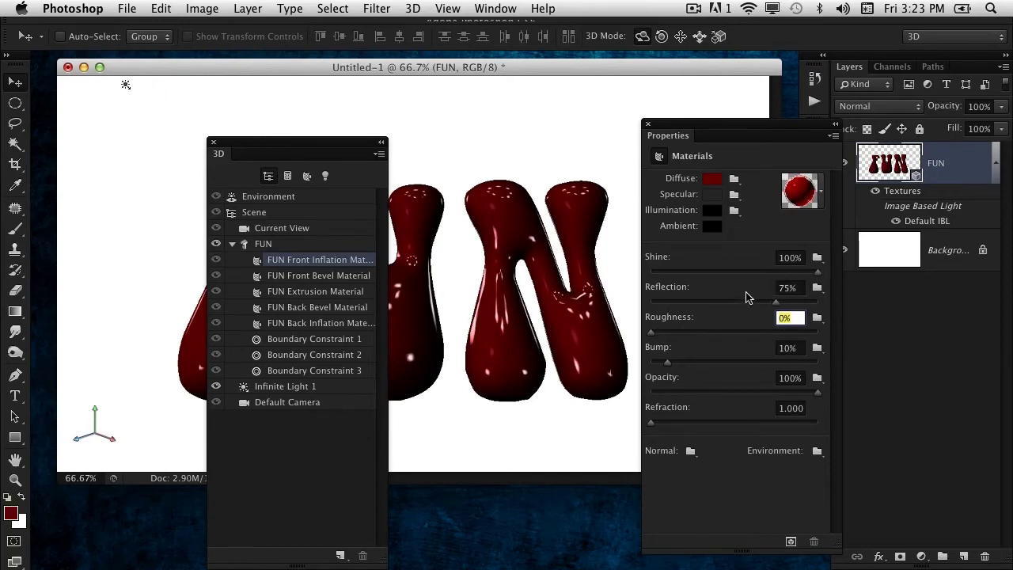
pyautogui.write('5')
pyautogui.press('Return')
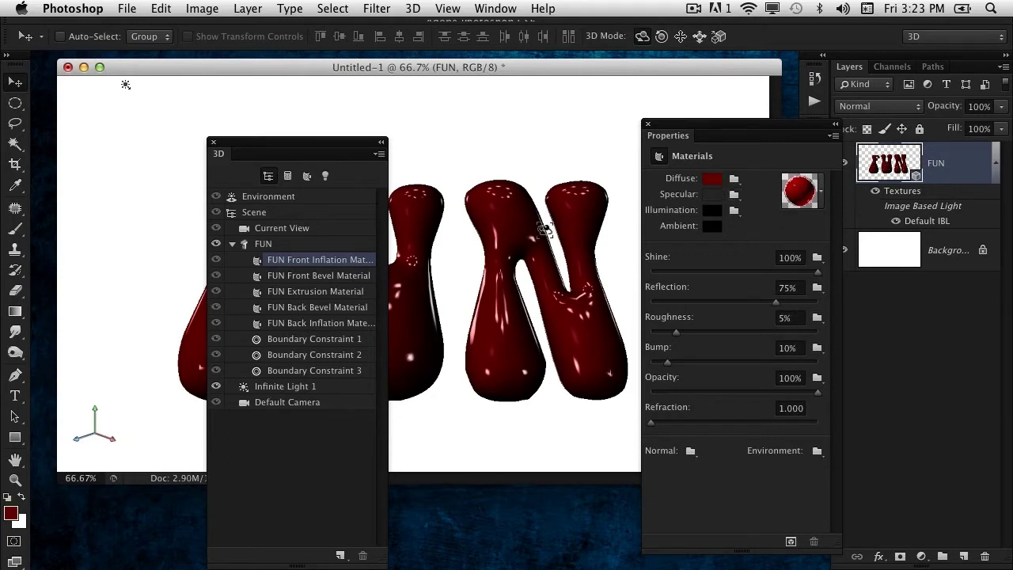
pyautogui.moveTo(364, 144); pyautogui.dragTo(215, 384)
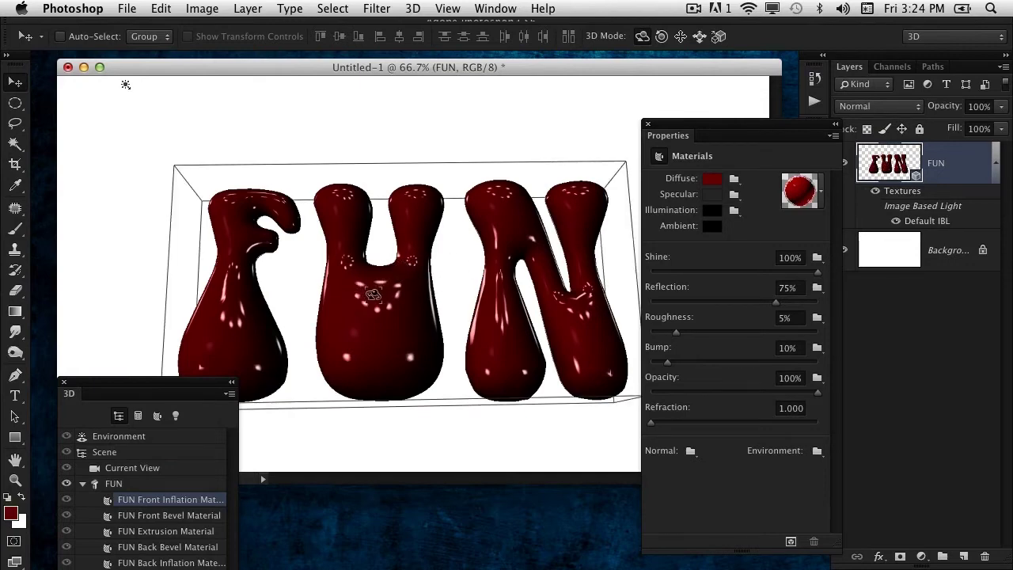
# Step: Create a new 9 × 5 inch image-based light texture for the Environment and open it for editing
pyautogui.moveTo(178, 384); pyautogui.dragTo(198, 186)
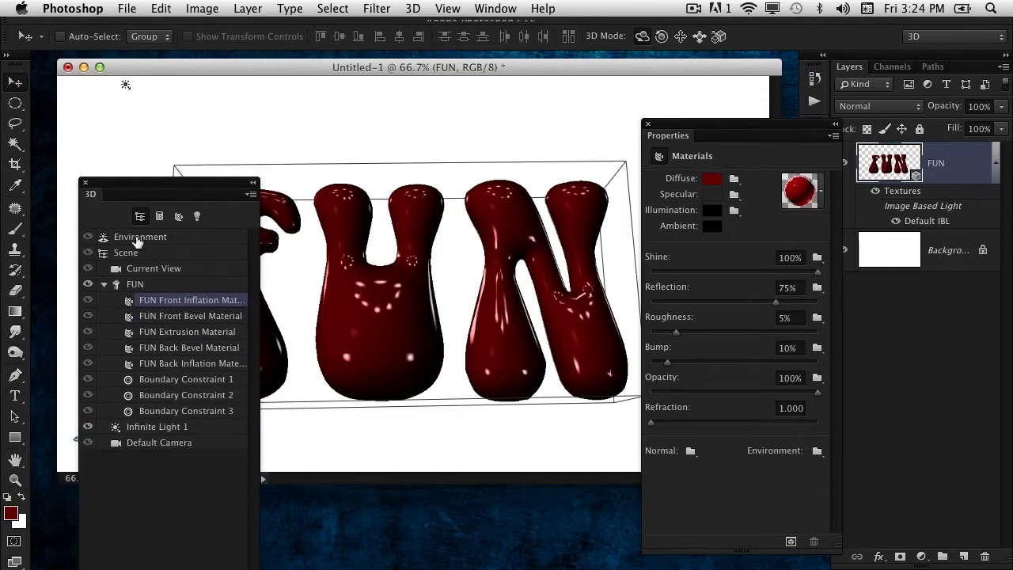
pyautogui.click(453, 241)
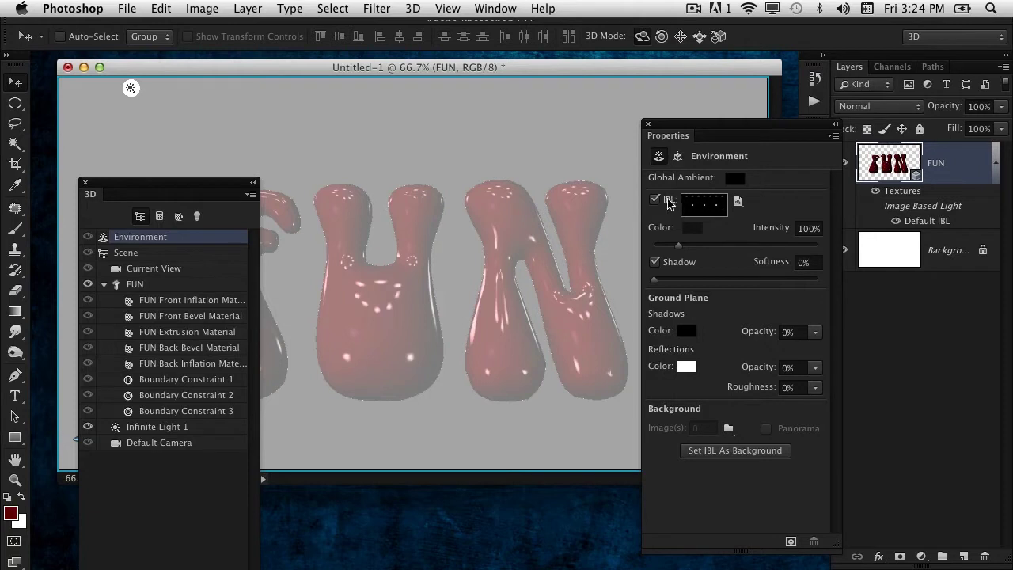
pyautogui.click(737, 201)
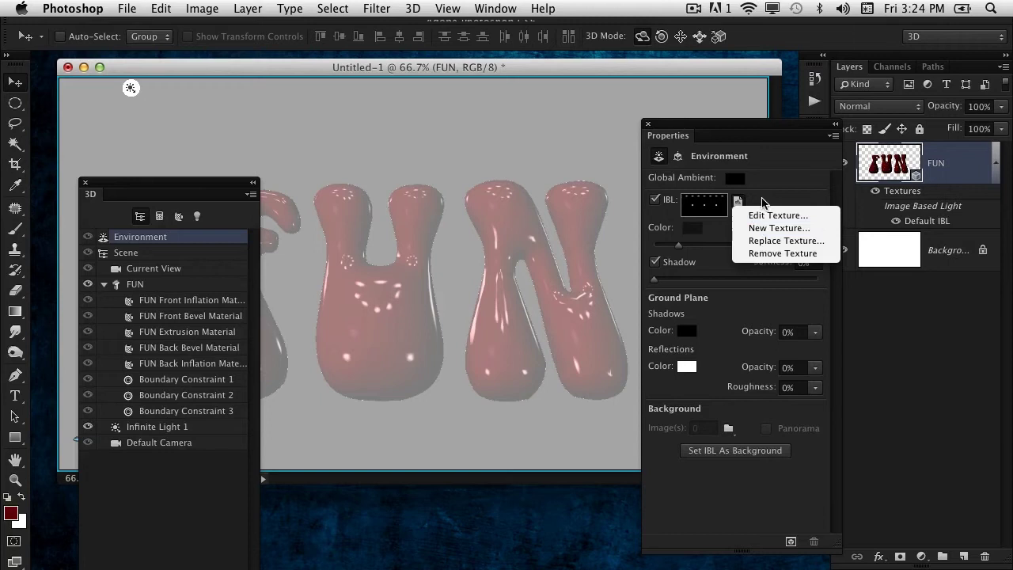
pyautogui.click(844, 236)
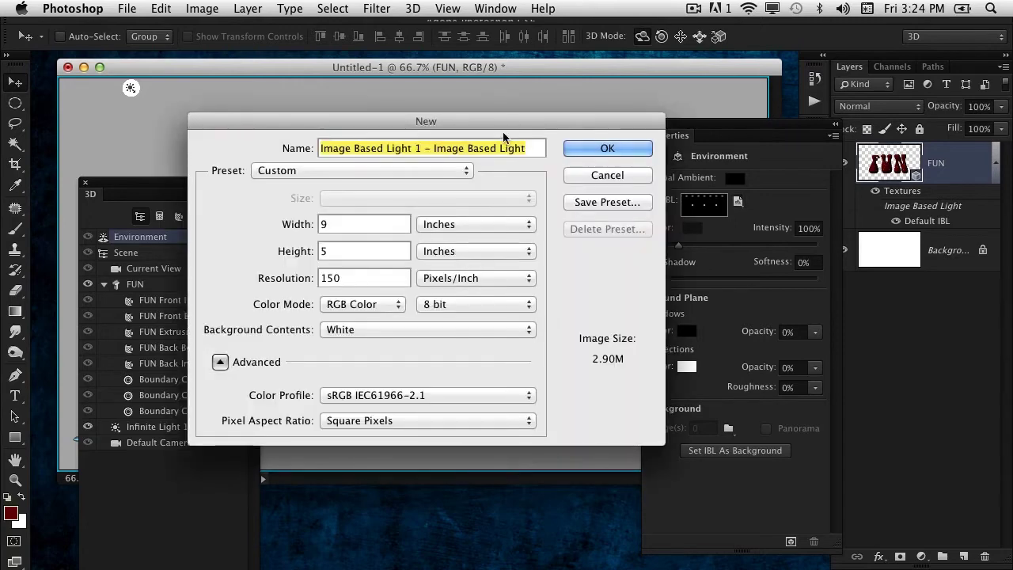
pyautogui.moveTo(552, 134); pyautogui.dragTo(550, 134)
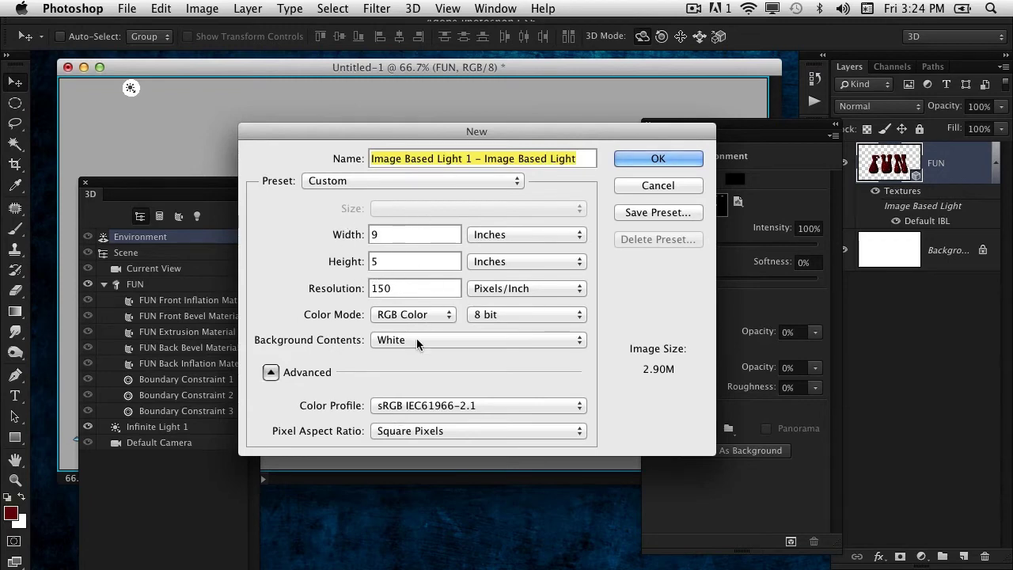
pyautogui.click(643, 159)
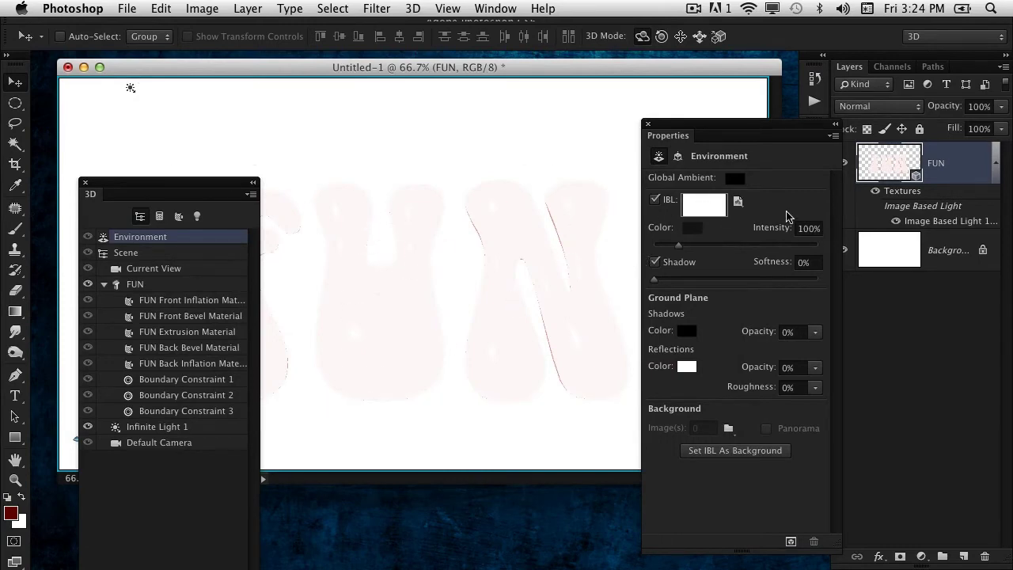
pyautogui.click(737, 202)
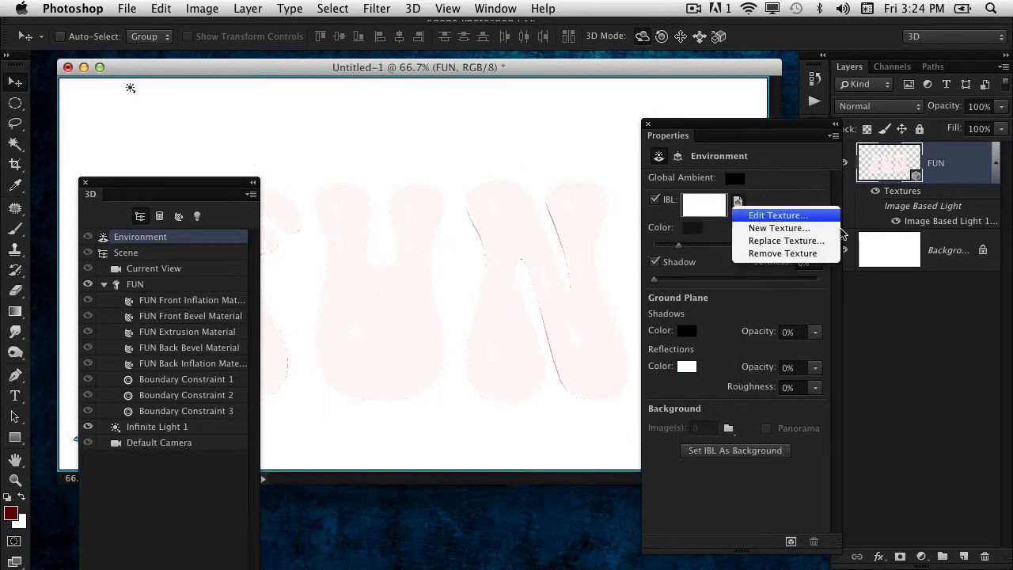
pyautogui.click(766, 215)
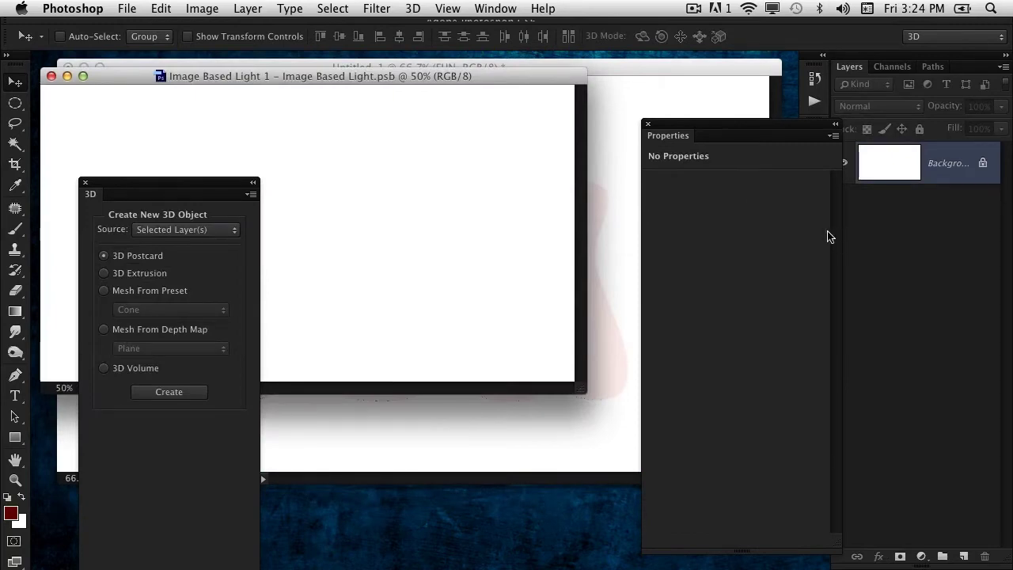
# Step: Make the light texture black and draw a tall elliptical selection on its left
pyautogui.press('super+i')
pyautogui.moveTo(200, 183); pyautogui.dragTo(319, 427)
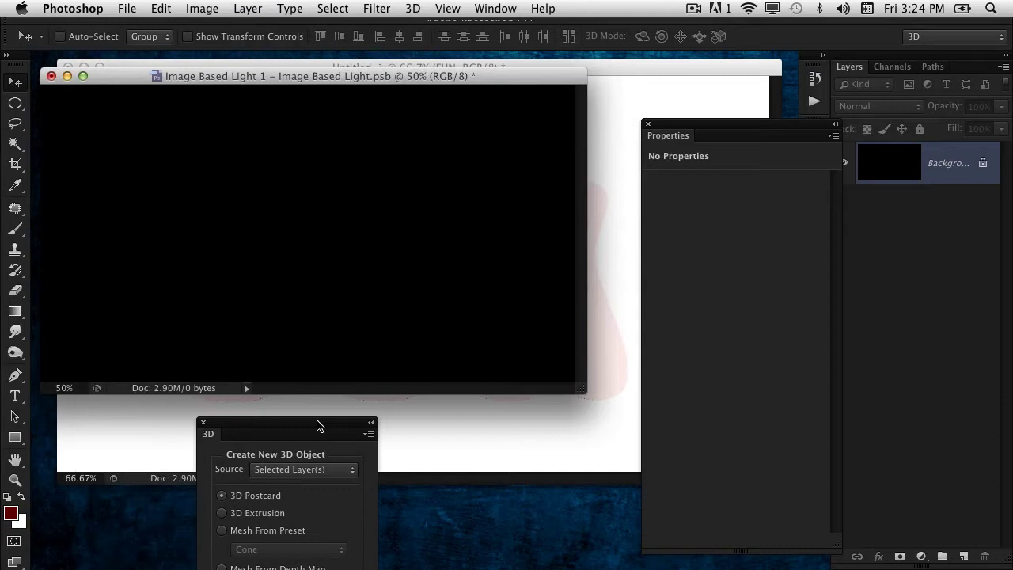
pyautogui.moveTo(334, 76); pyautogui.dragTo(383, 83)
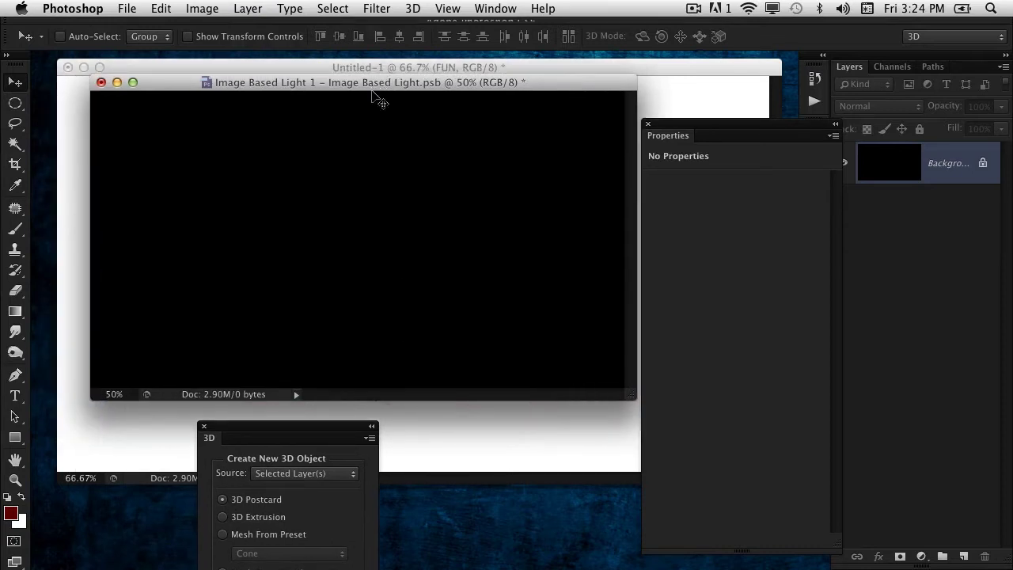
pyautogui.moveTo(15, 103); pyautogui.dragTo(49, 115)
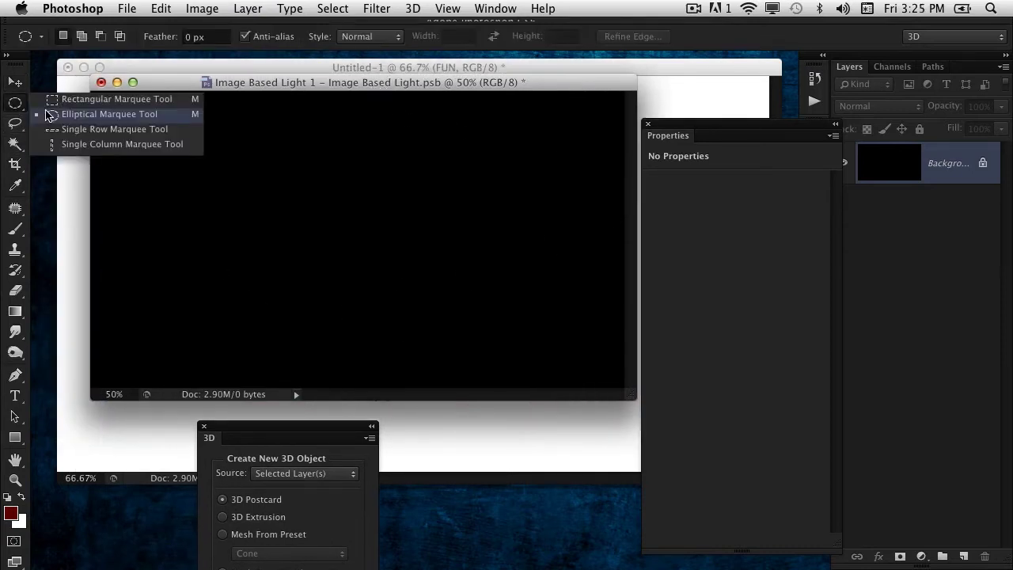
pyautogui.click(51, 116)
pyautogui.moveTo(140, 129); pyautogui.dragTo(251, 355)
pyautogui.moveTo(213, 265); pyautogui.dragTo(219, 261)
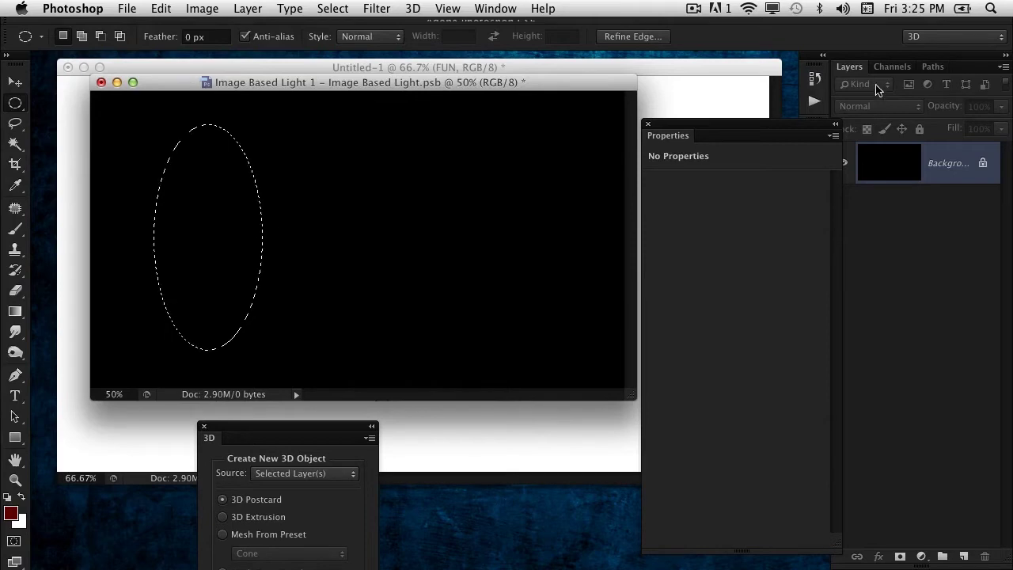
# Step: Fill the ellipse with dark grey from the Swatches panel and deselect
pyautogui.click(497, 8)
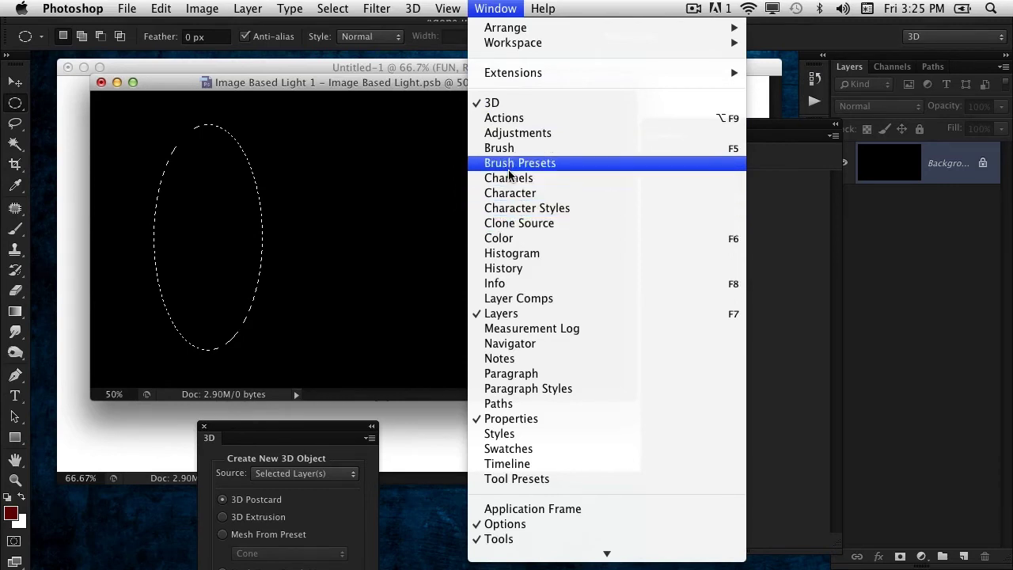
pyautogui.click(519, 451)
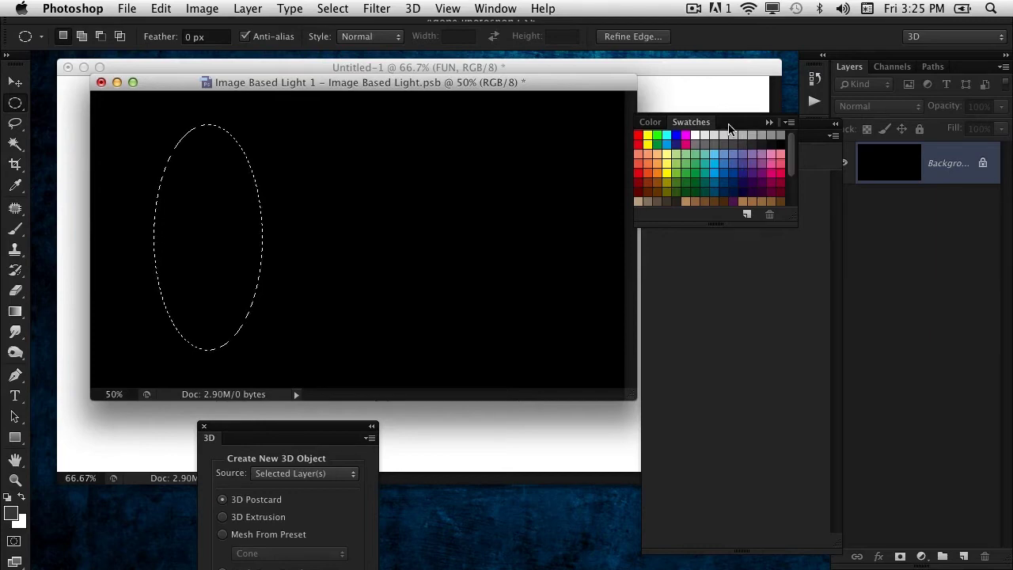
pyautogui.hotkey('alt', 'BackSpace')
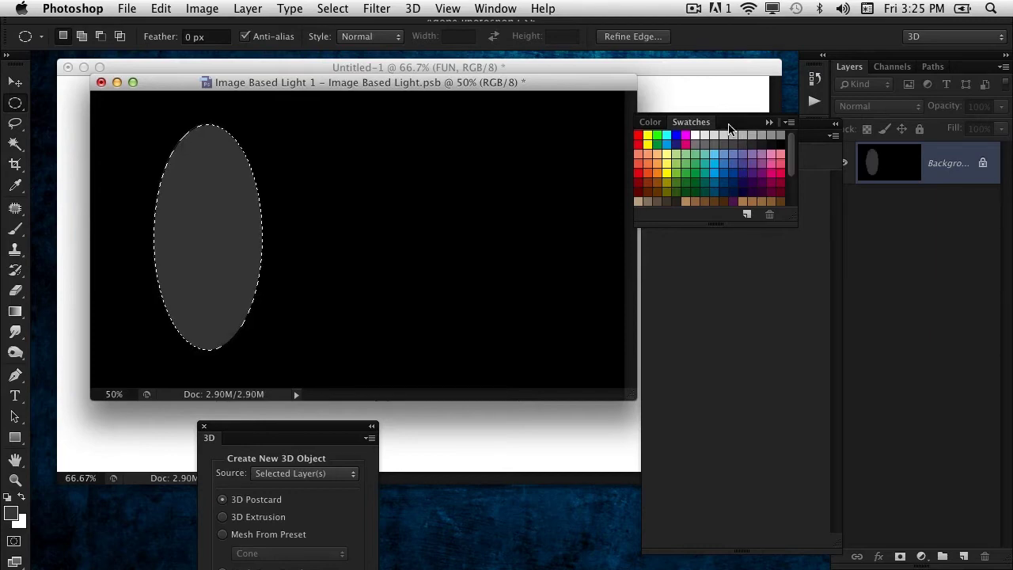
pyautogui.press('super+d')
# Step: Save and close the Image Based Light texture document
pyautogui.click(17, 82)
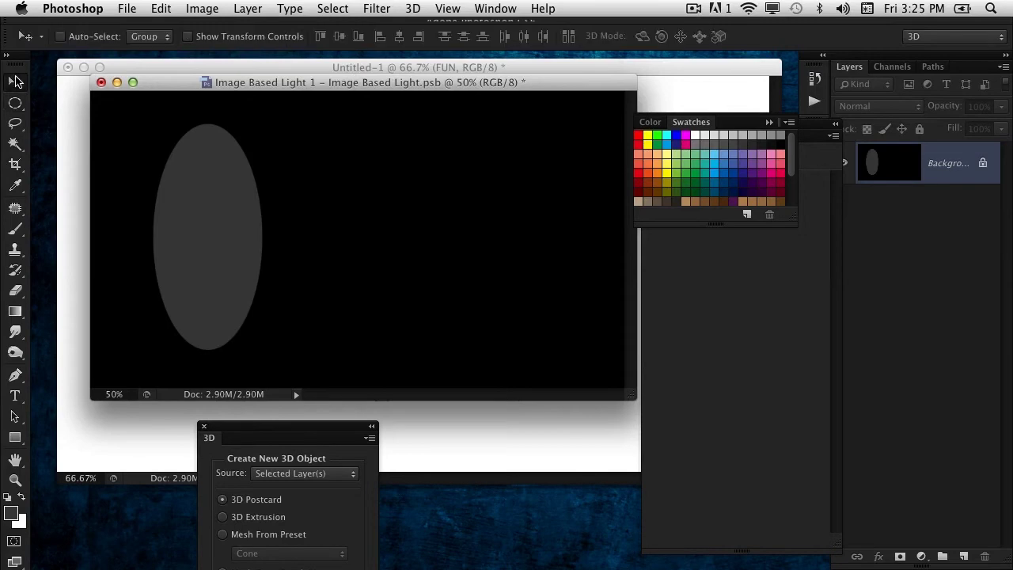
pyautogui.press('super+w')
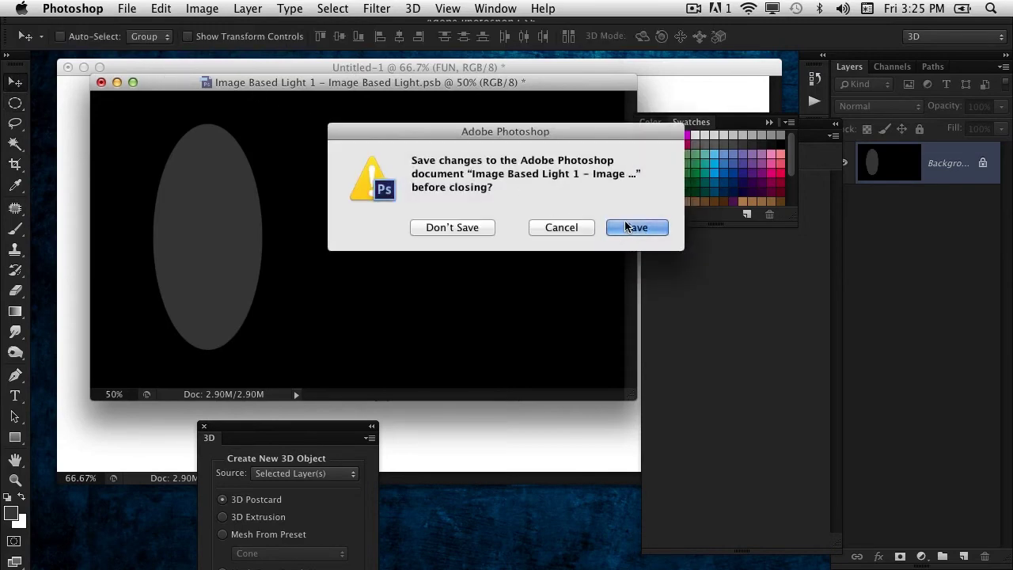
pyautogui.click(635, 228)
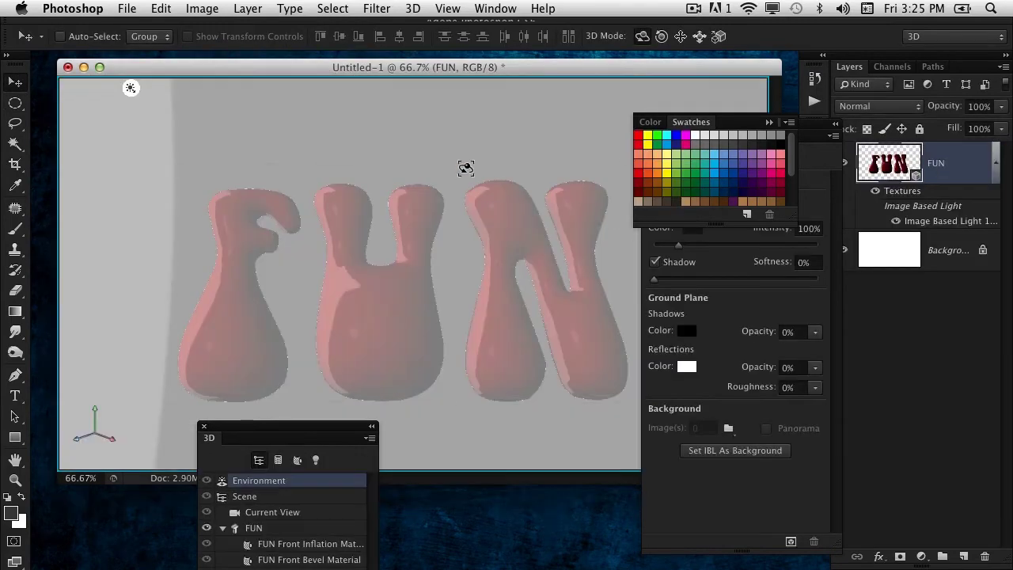
# Step: Rotate the environment light so the highlights shift across the FUN letters
pyautogui.click(466, 167)
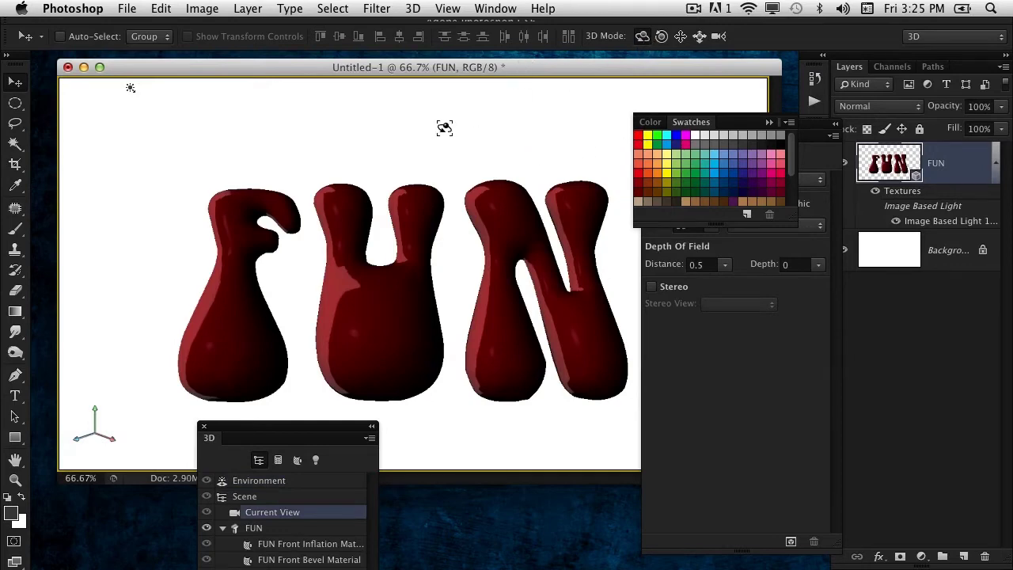
pyautogui.click(260, 481)
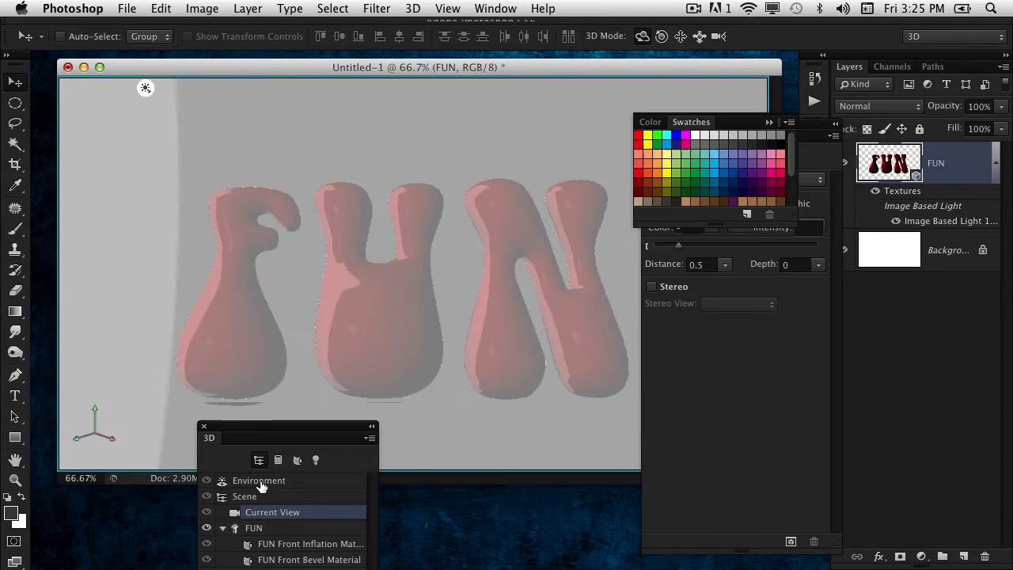
pyautogui.moveTo(290, 430); pyautogui.dragTo(266, 494)
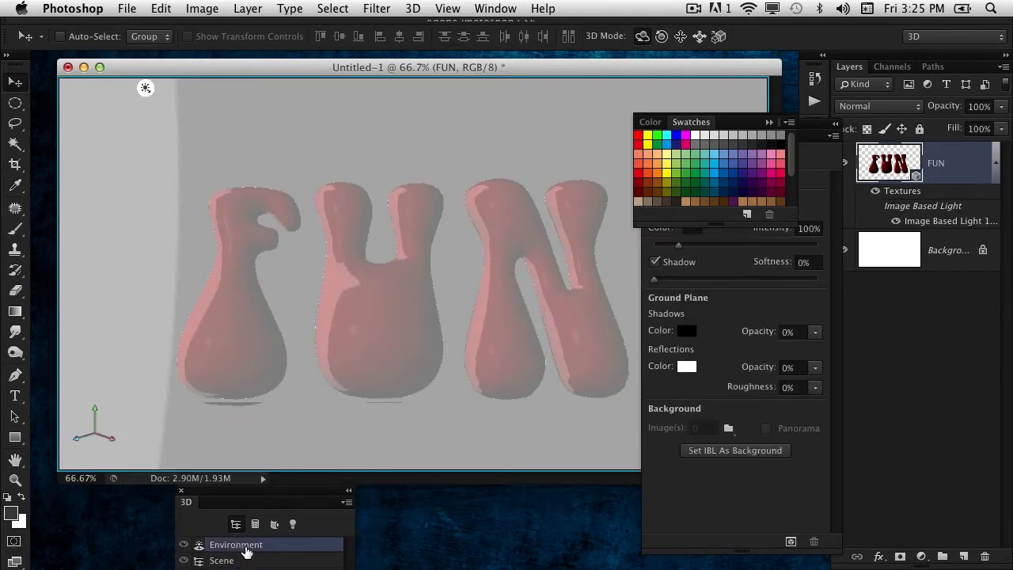
pyautogui.moveTo(387, 145)
pyautogui.mouseDown()
pyautogui.moveTo(464, 135)
pyautogui.moveTo(498, 192)
pyautogui.moveTo(312, 227)
pyautogui.mouseUp()
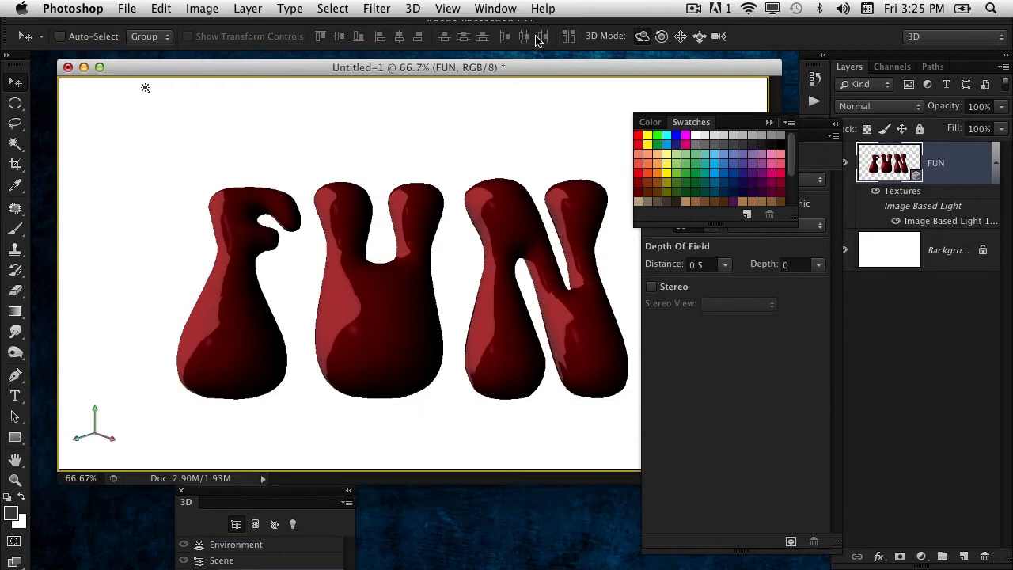
# Step: Start a 3D render of the scene, then cancel it
pyautogui.click(413, 9)
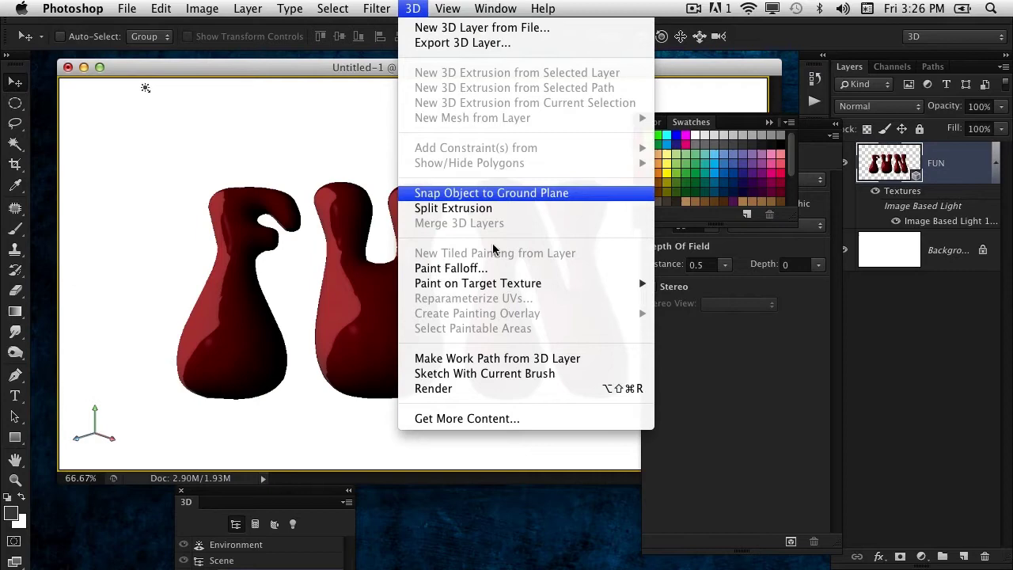
pyautogui.click(474, 388)
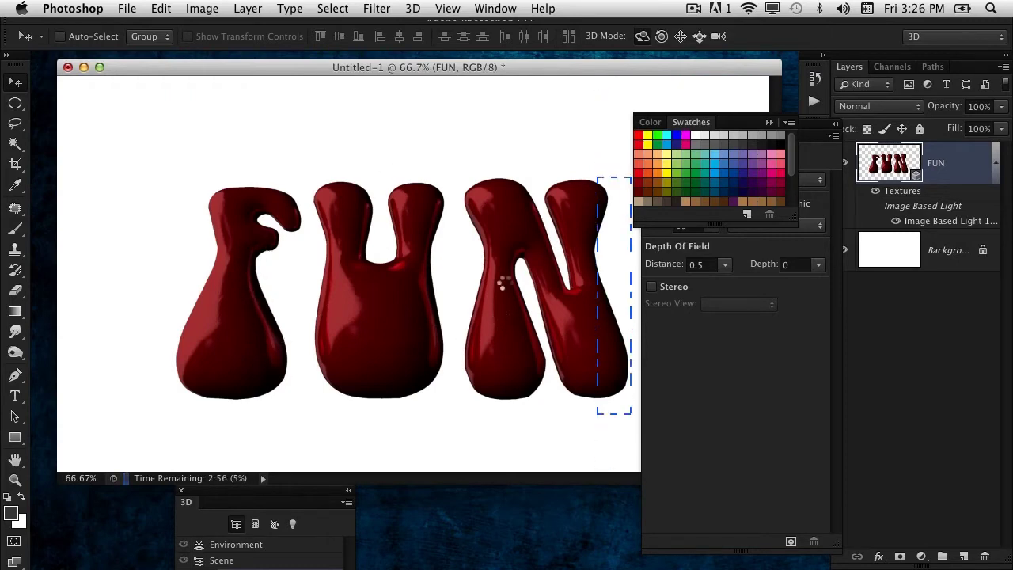
pyautogui.press('Escape')
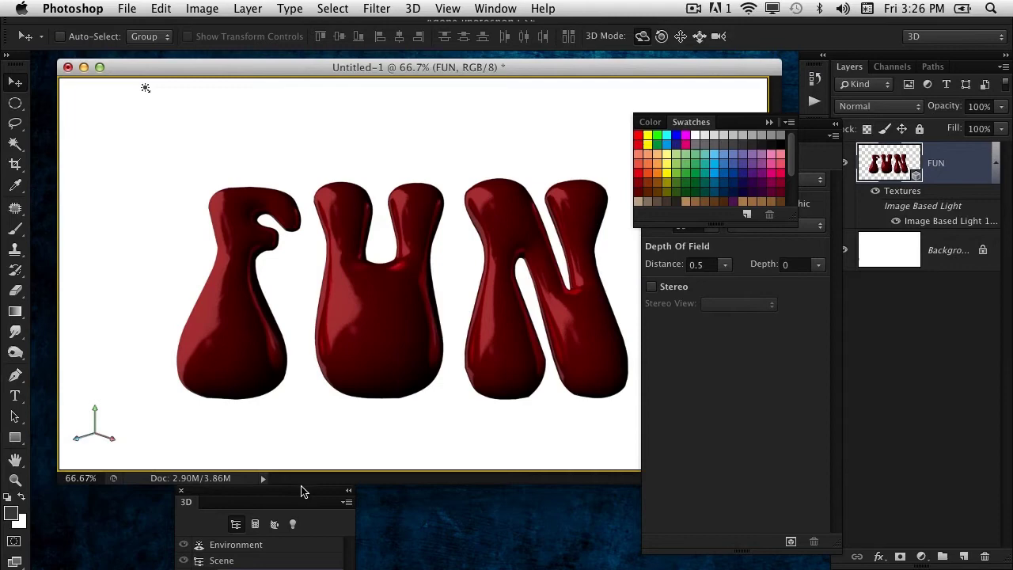
# Step: Reselect Environment and bring up its image-based light texture options
pyautogui.moveTo(300, 491); pyautogui.dragTo(277, 294)
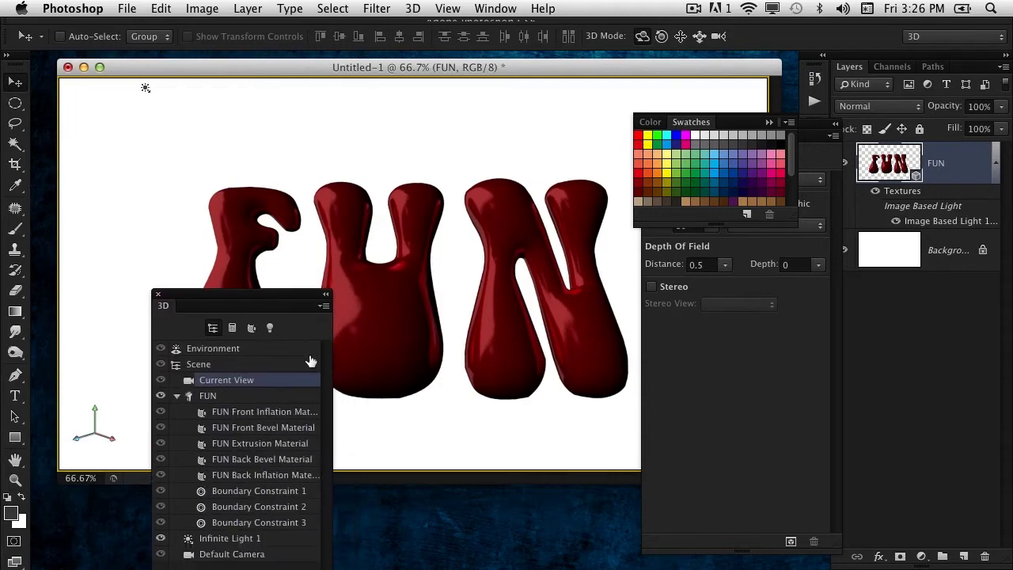
pyautogui.click(251, 351)
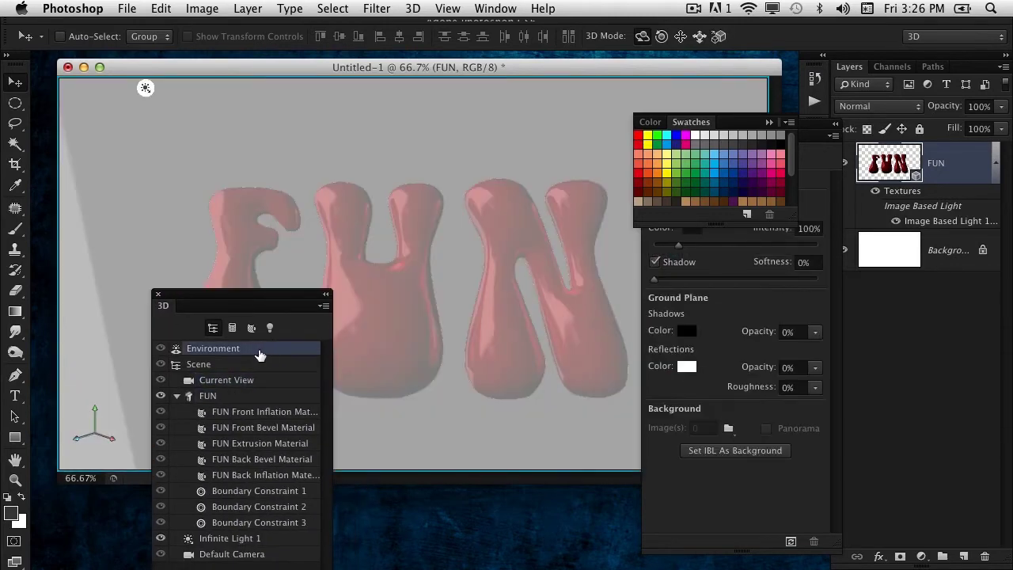
pyautogui.click(682, 123)
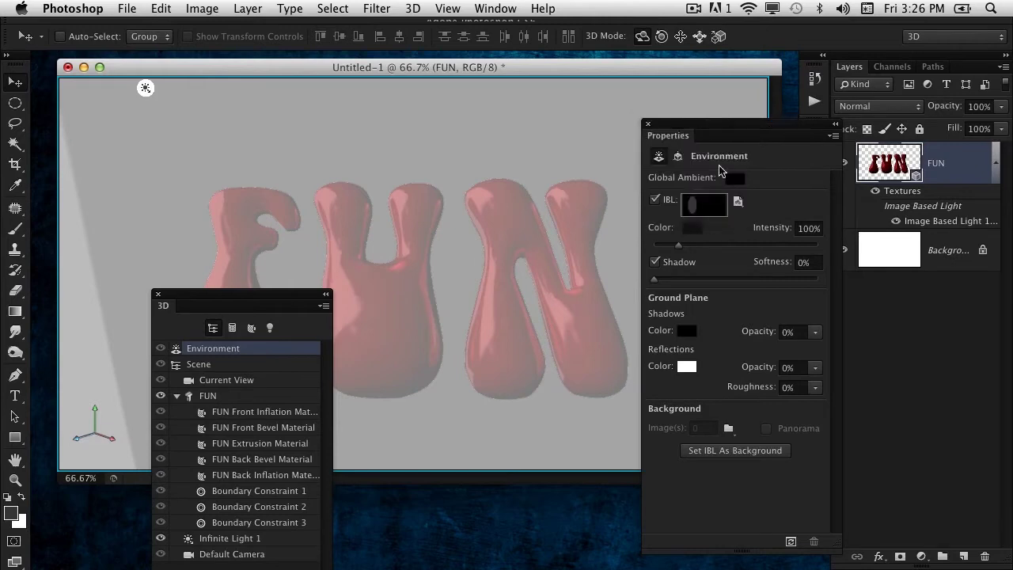
pyautogui.click(735, 202)
# Step: Open the IBL light texture and Magic Wand-select its grey ellipse
pyautogui.click(787, 216)
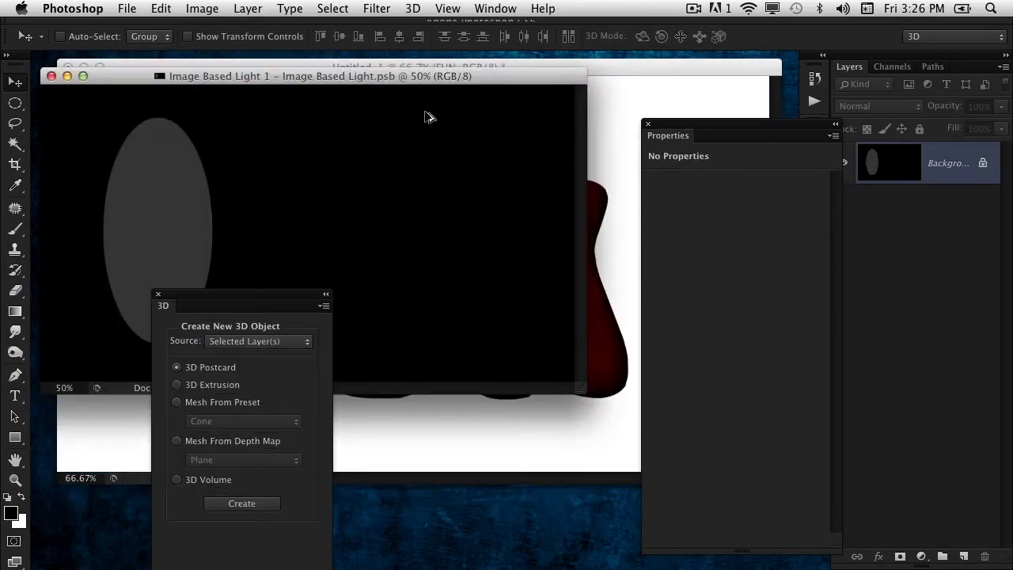
pyautogui.moveTo(226, 294); pyautogui.dragTo(289, 456)
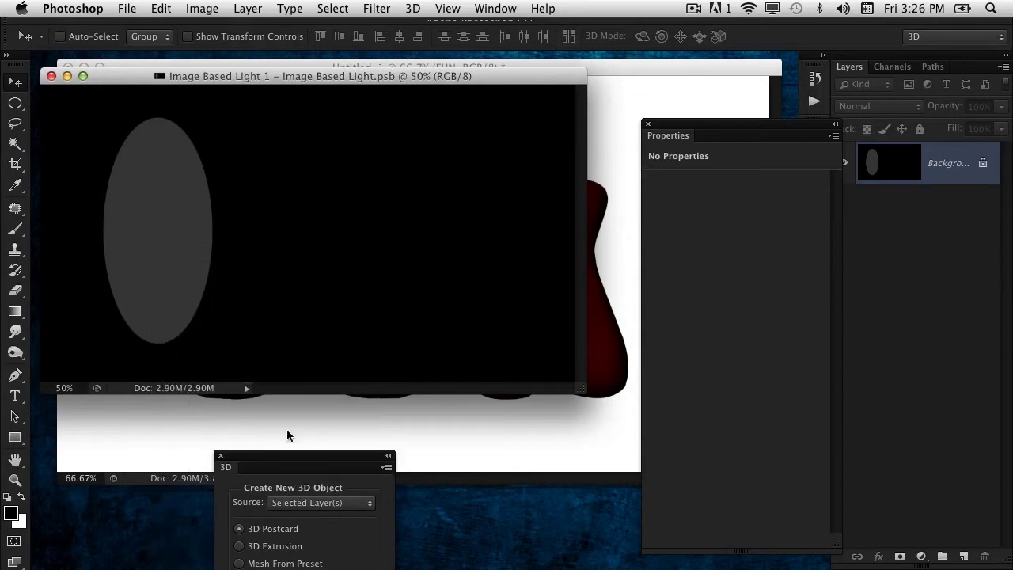
pyautogui.moveTo(15, 144); pyautogui.dragTo(57, 149)
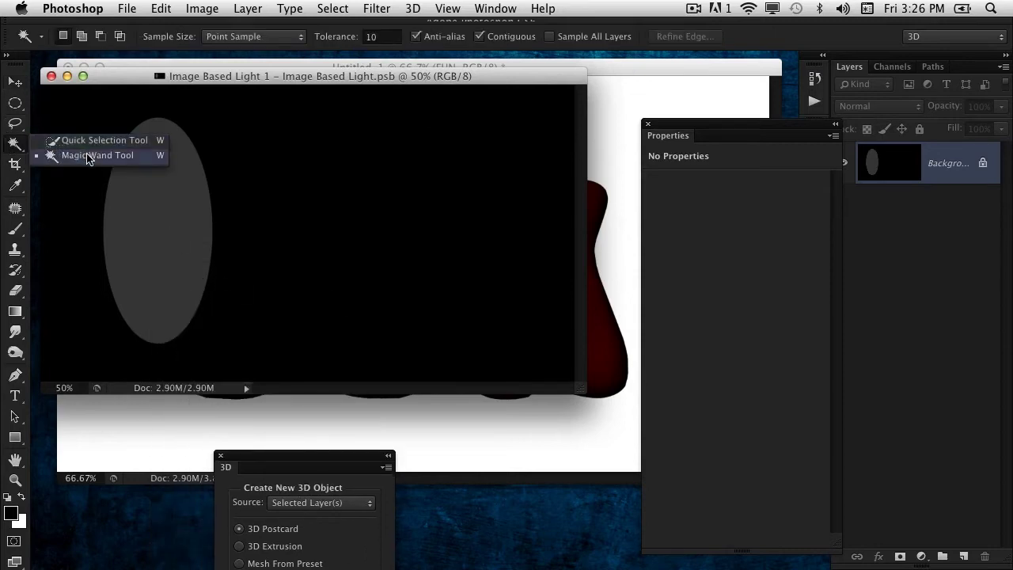
pyautogui.click(87, 155)
pyautogui.click(189, 221)
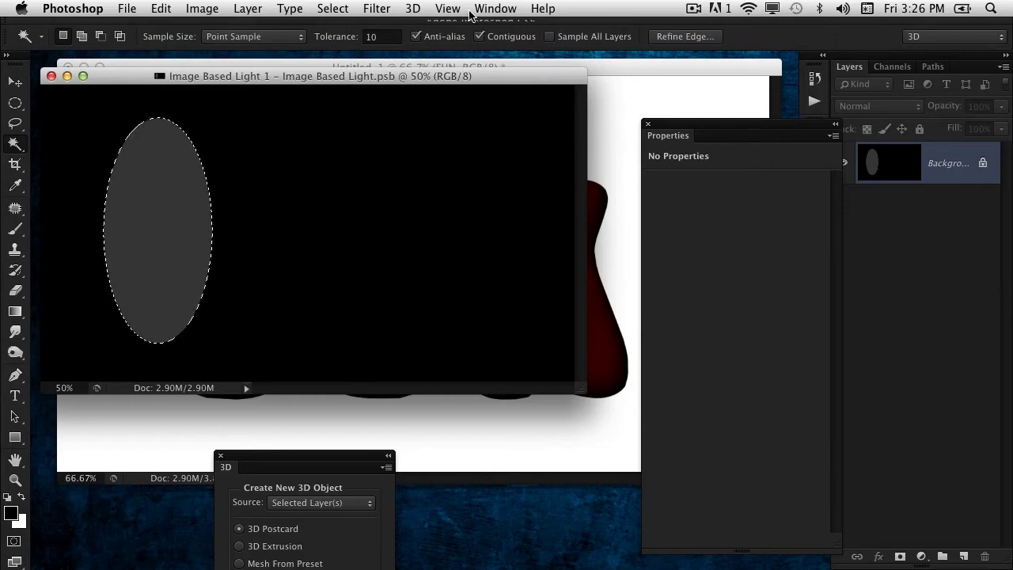
# Step: Refill the ellipse with a lighter grey from Swatches, deselect, and save the texture on closing
pyautogui.click(484, 9)
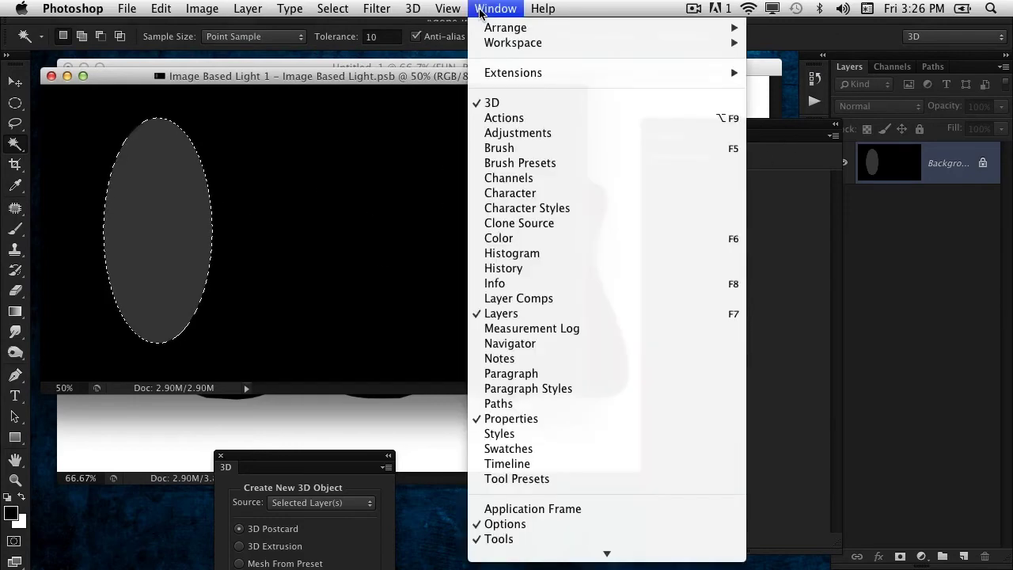
pyautogui.click(508, 448)
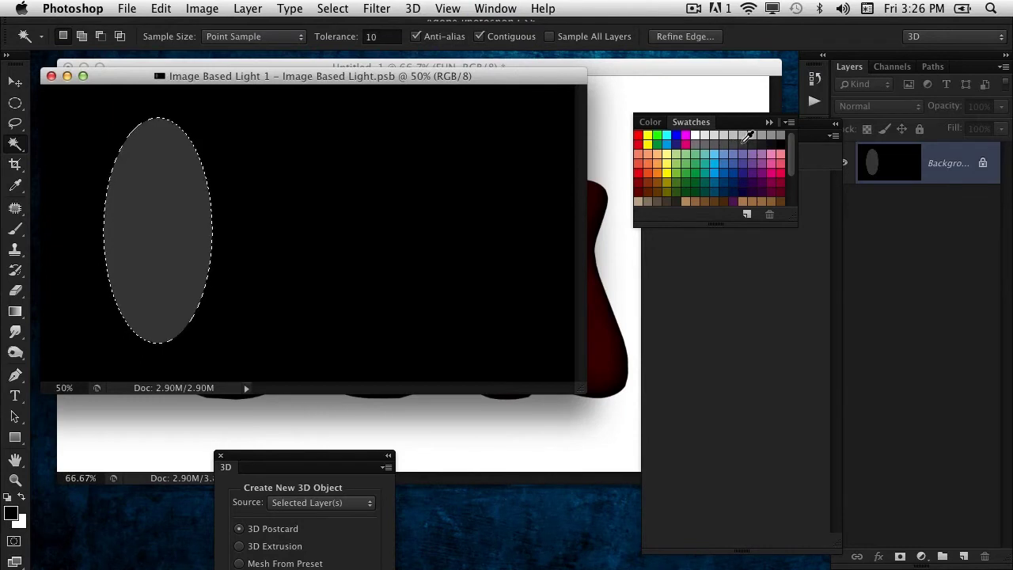
pyautogui.click(741, 136)
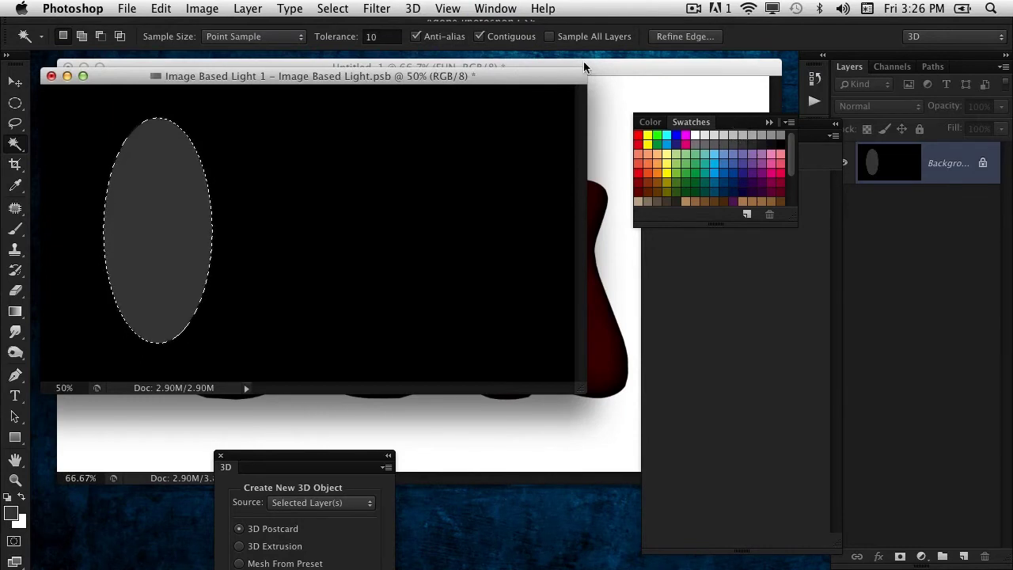
pyautogui.click(727, 136)
pyautogui.hotkey('alt', 'BackSpace')
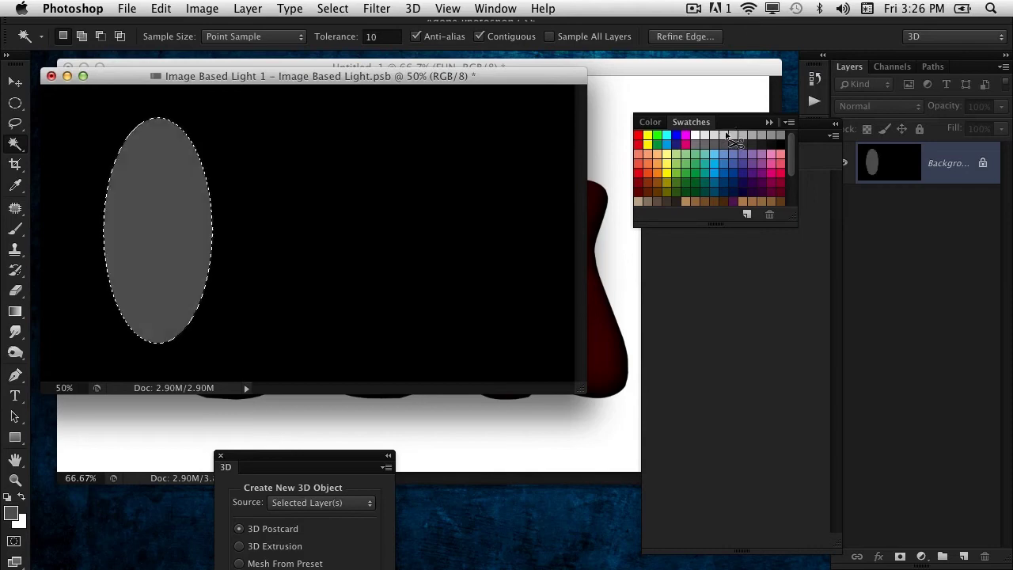
pyautogui.press('super+d')
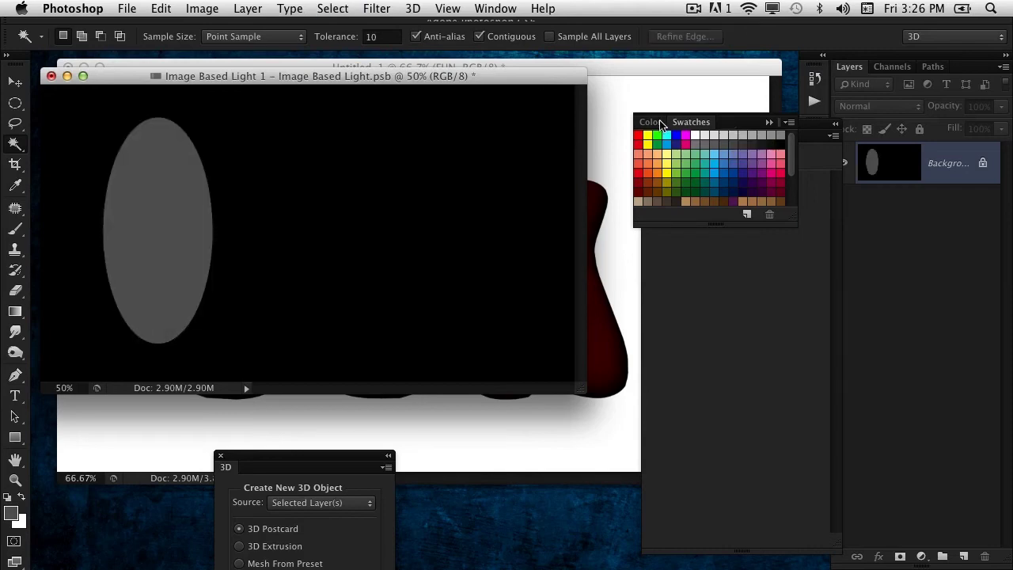
pyautogui.press('super+w')
pyautogui.press('Return')
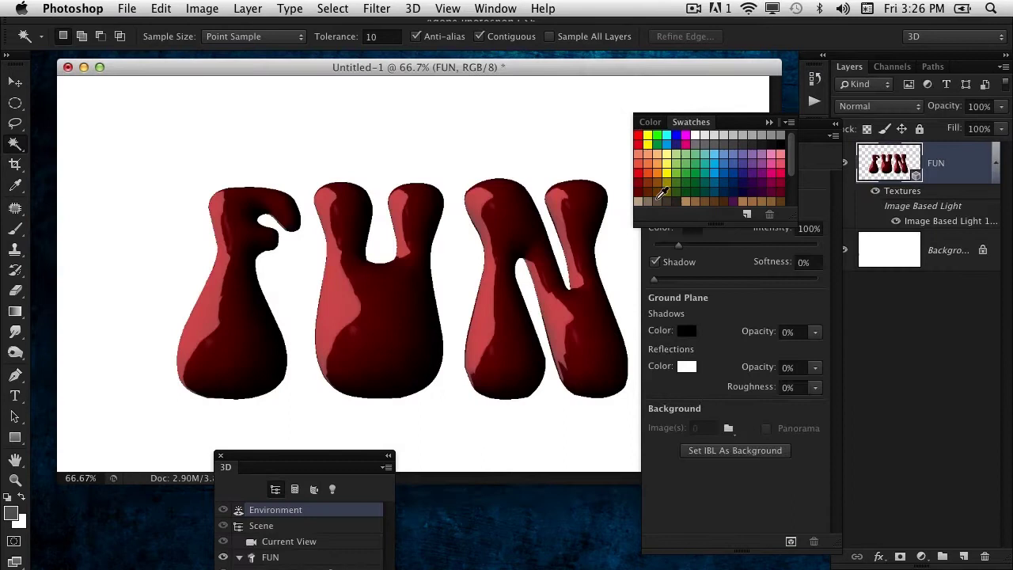
# Step: Rotate the environment light to shift the highlights on FUN
pyautogui.click(15, 82)
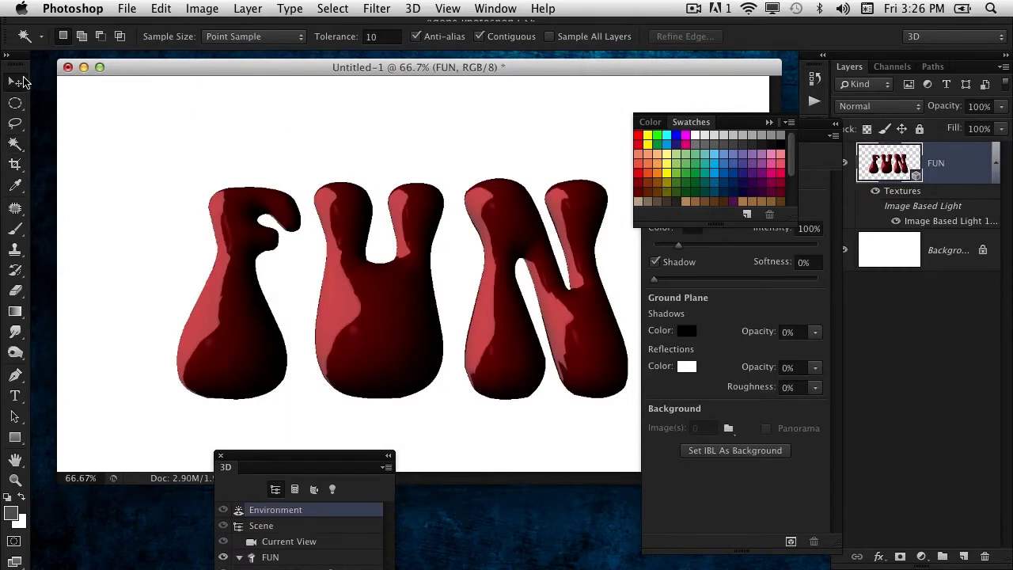
pyautogui.moveTo(476, 153)
pyautogui.mouseDown()
pyautogui.moveTo(436, 134)
pyautogui.moveTo(497, 106)
pyautogui.moveTo(538, 129)
pyautogui.moveTo(538, 147)
pyautogui.moveTo(524, 120)
pyautogui.moveTo(545, 95)
pyautogui.moveTo(569, 95)
pyautogui.moveTo(471, 96)
pyautogui.mouseUp()
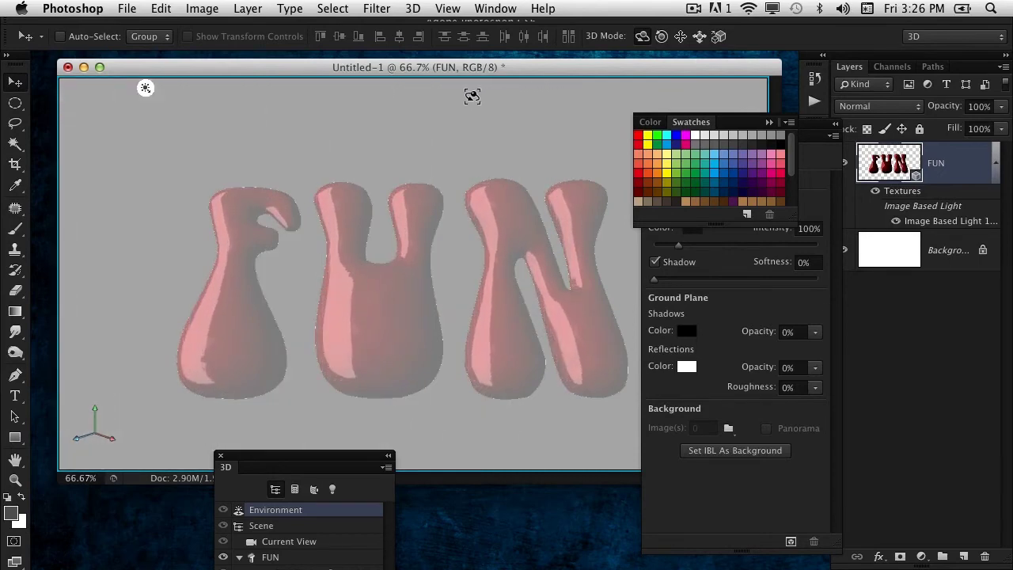
pyautogui.click(592, 111)
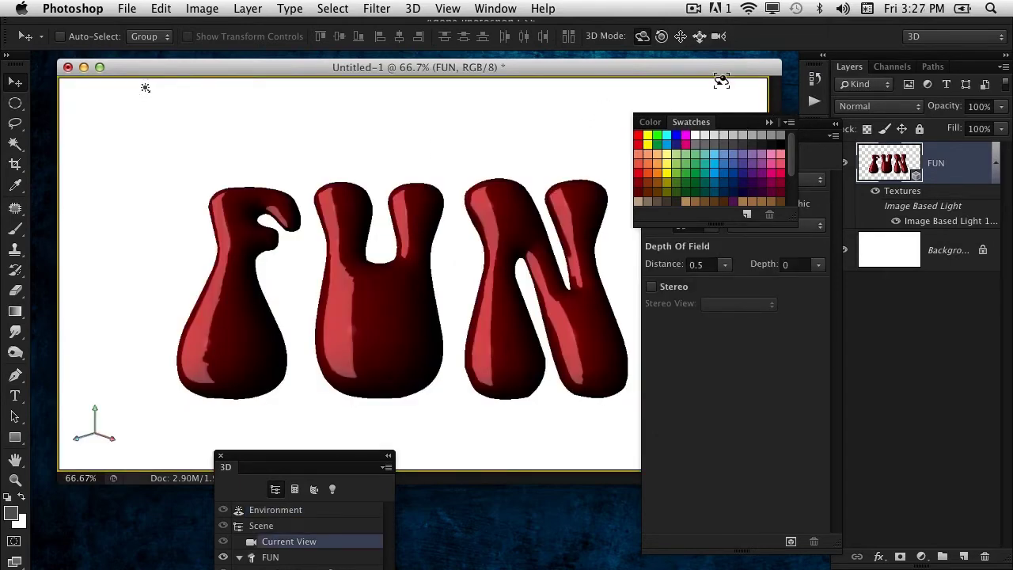
# Step: Tilt the FUN mesh into a three-quarter view and expand the scene list to show its parts
pyautogui.click(362, 308)
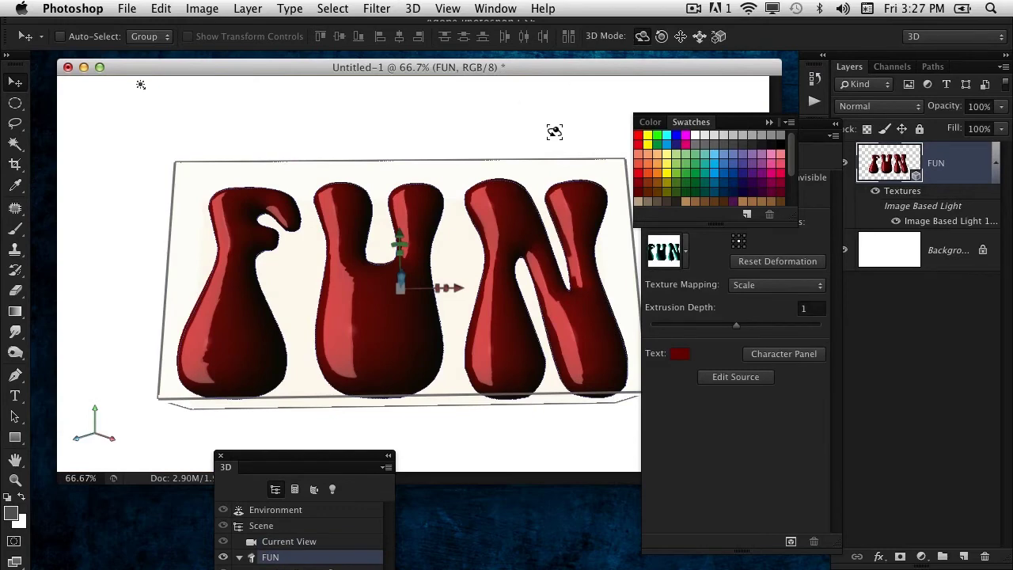
pyautogui.moveTo(554, 131); pyautogui.dragTo(10, 229)
pyautogui.moveTo(142, 224); pyautogui.dragTo(528, 138)
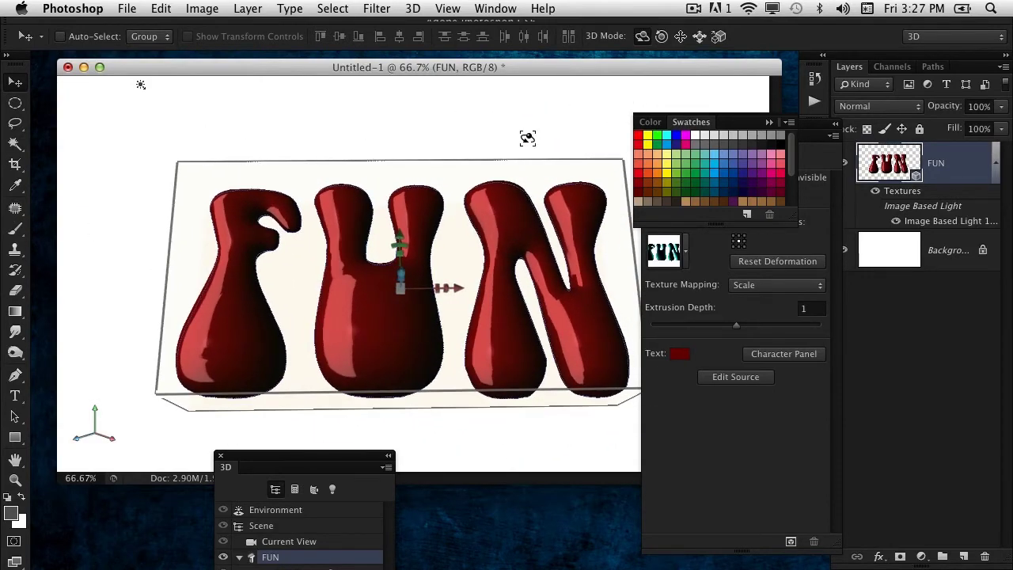
pyautogui.moveTo(346, 461); pyautogui.dragTo(427, 123)
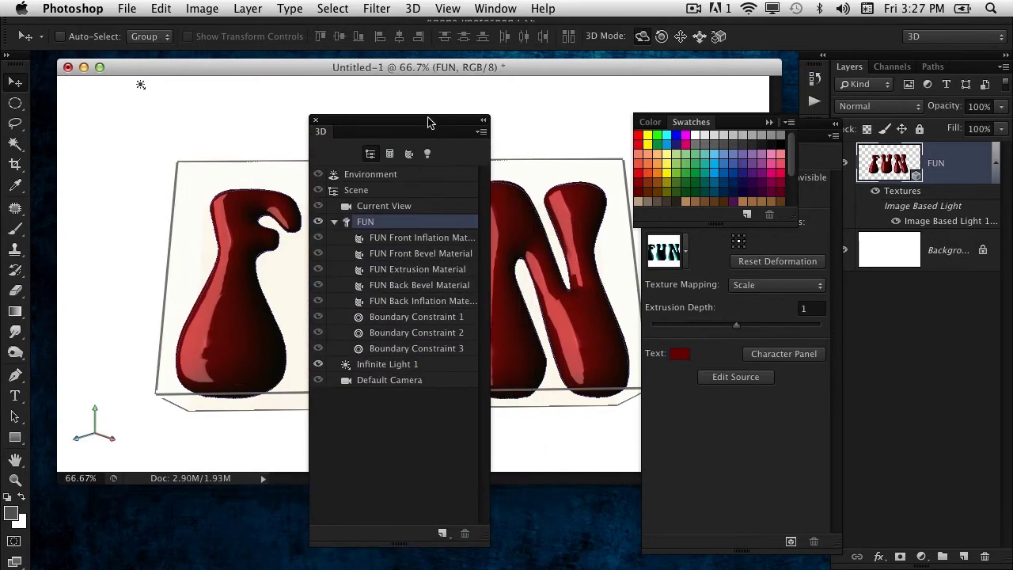
# Step: Inspect the FUN front and back inflation material settings
pyautogui.click(412, 237)
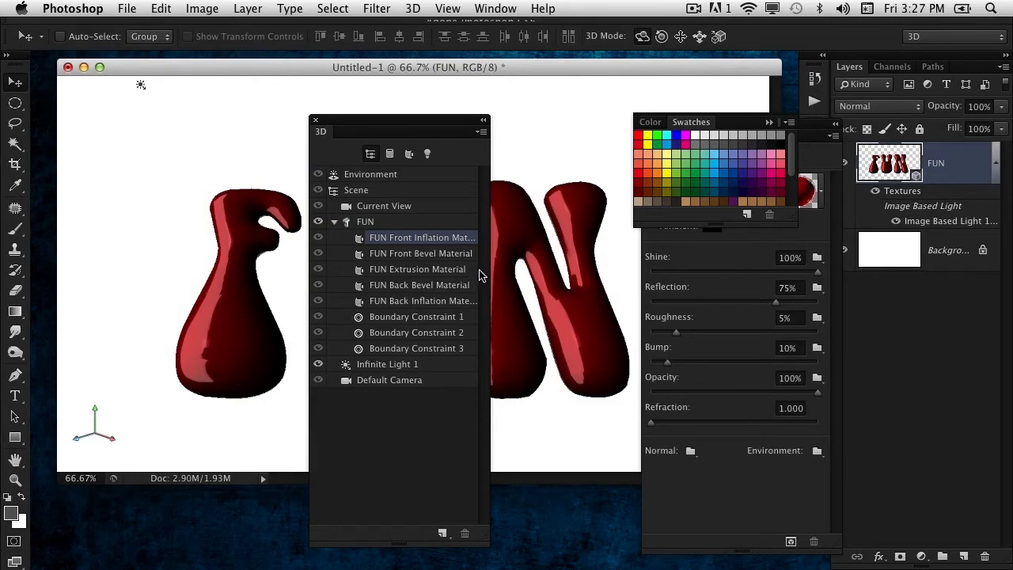
pyautogui.click(435, 302)
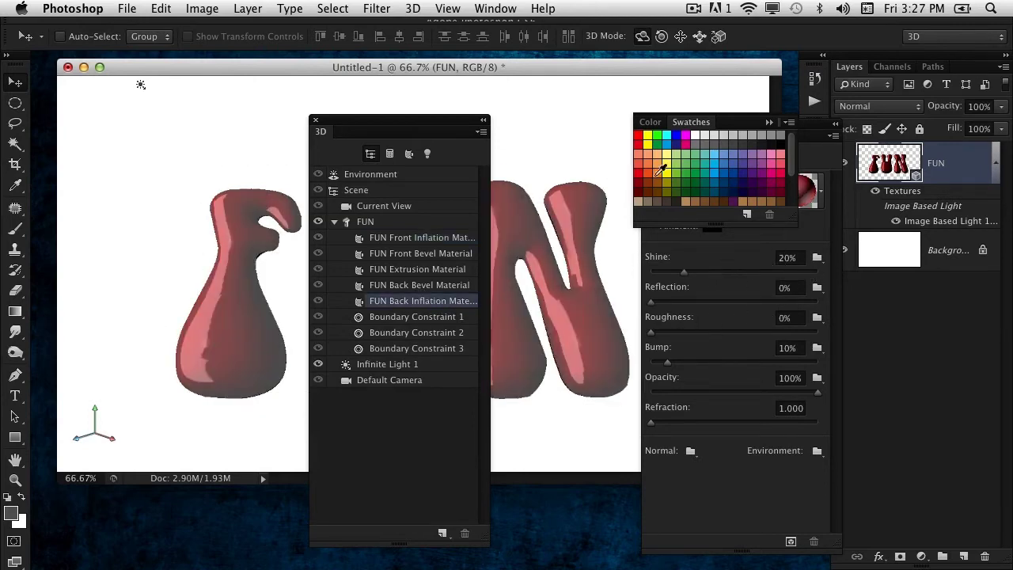
pyautogui.moveTo(418, 122); pyautogui.dragTo(296, 452)
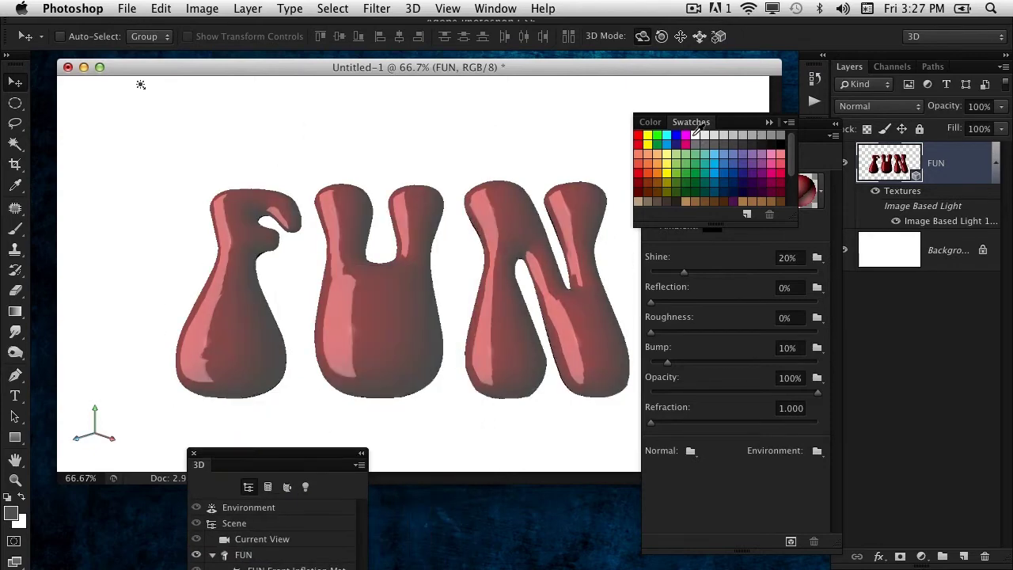
# Step: Reselect the whole FUN mesh and open the 3D menu
pyautogui.click(707, 125)
pyautogui.click(588, 150)
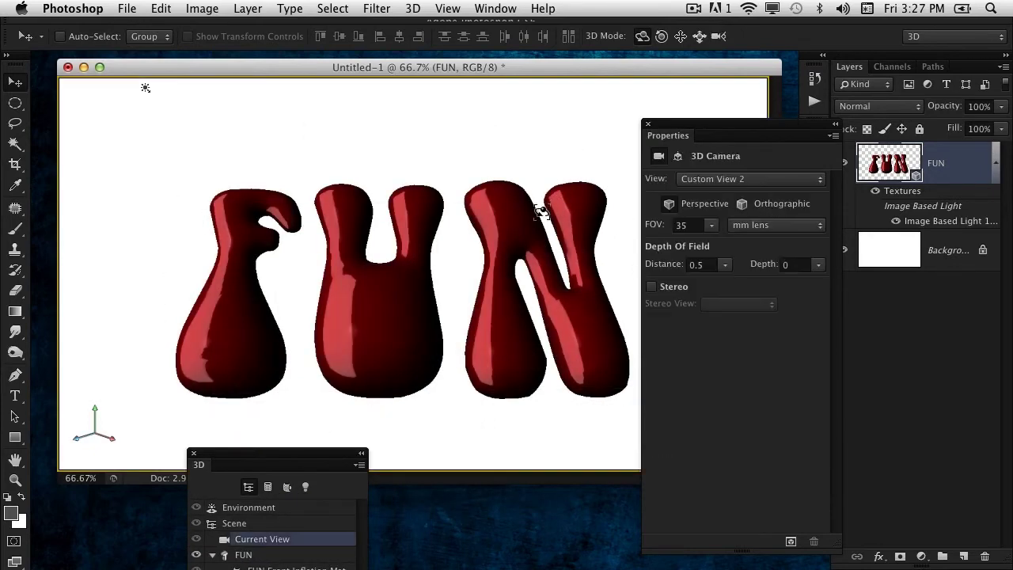
pyautogui.click(515, 212)
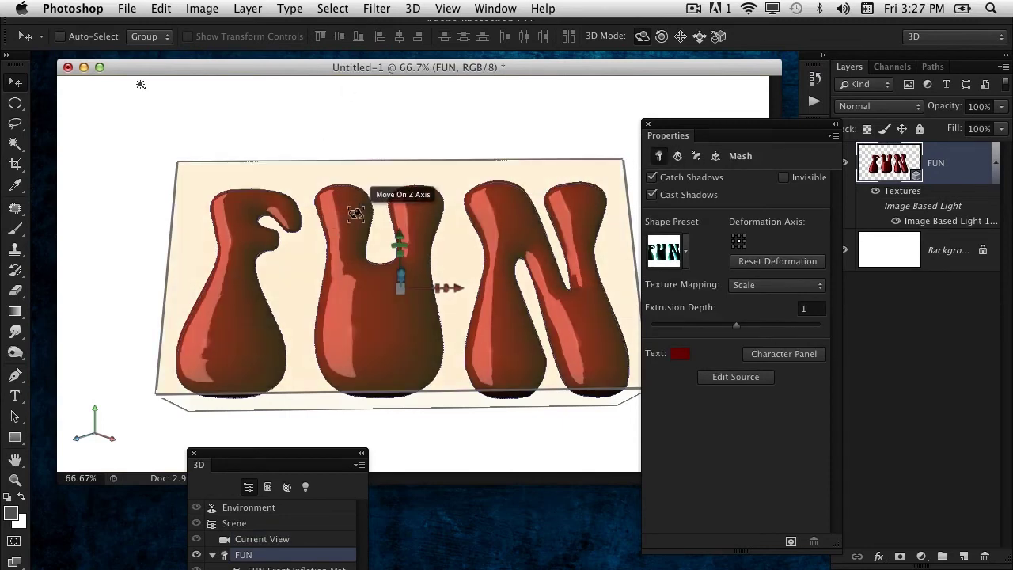
pyautogui.click(413, 9)
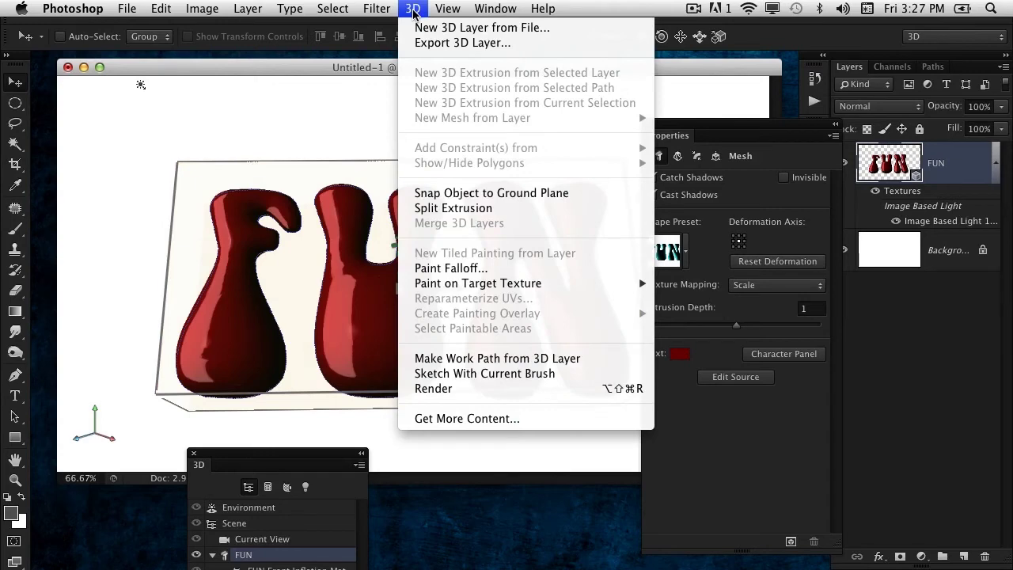
# Step: Split FUN into separate letter meshes and rotate the N into a tilted pose
pyautogui.click(510, 208)
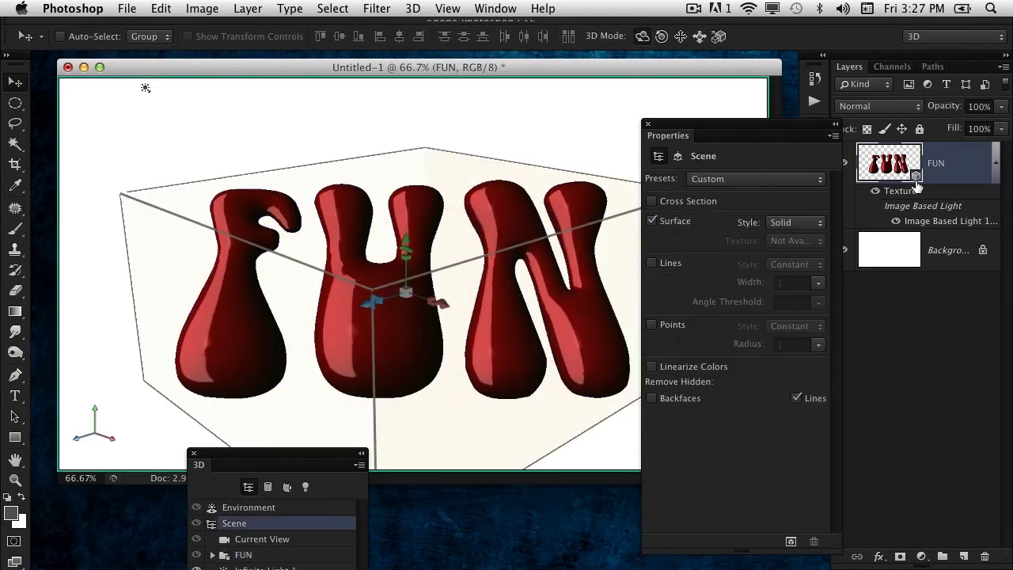
pyautogui.moveTo(815, 129); pyautogui.dragTo(866, 375)
pyautogui.click(600, 311)
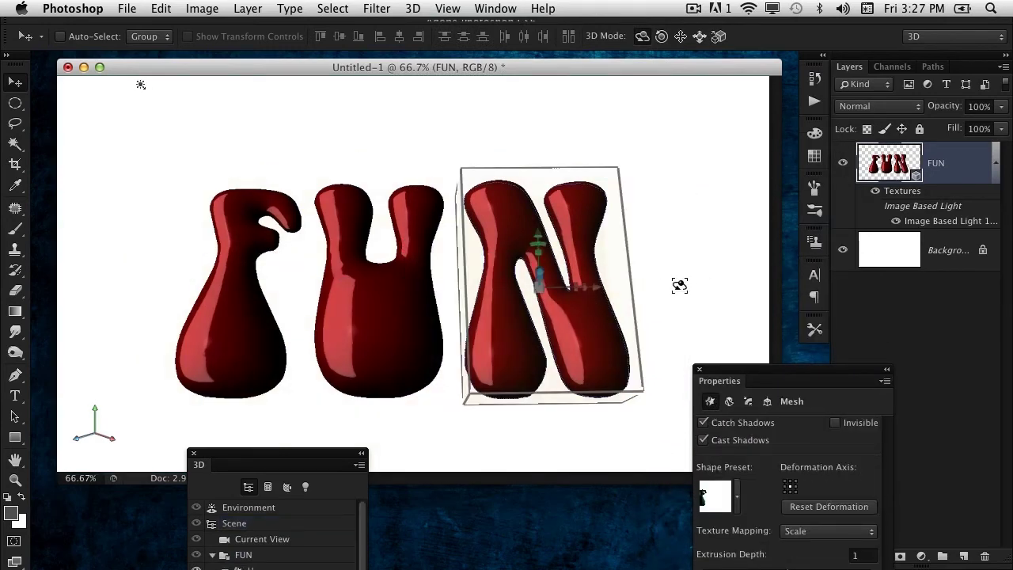
pyautogui.moveTo(679, 284); pyautogui.dragTo(561, 267)
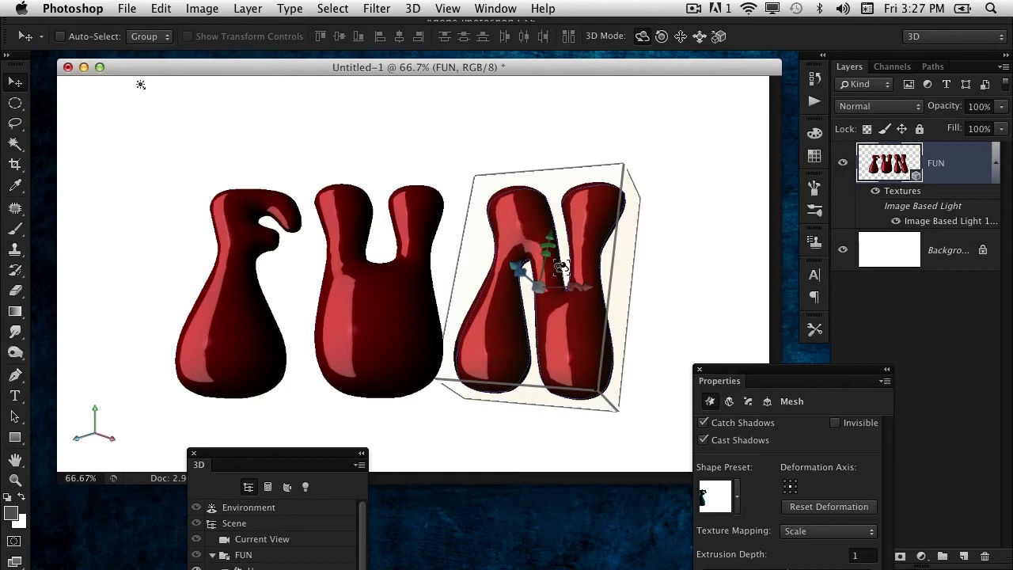
# Step: Tilt the U letter and pan it right so it overlaps the N
pyautogui.click(388, 298)
pyautogui.moveTo(459, 147); pyautogui.dragTo(568, 25)
pyautogui.click(680, 37)
pyautogui.moveTo(484, 127); pyautogui.dragTo(495, 107)
pyautogui.click(273, 212)
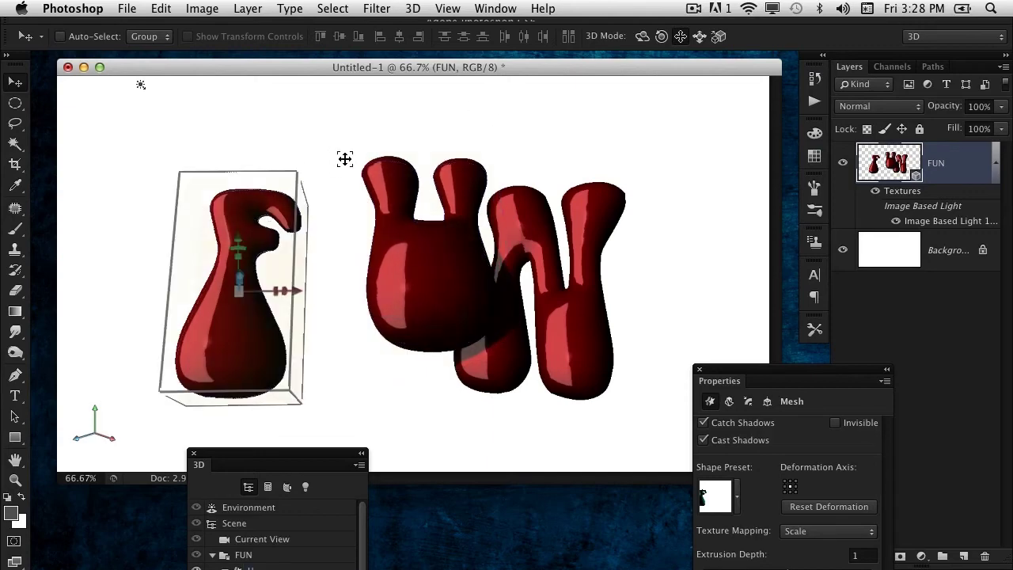
# Step: Roll the F into a tilt and move it right to overlap the U
pyautogui.click(661, 37)
pyautogui.moveTo(598, 106); pyautogui.dragTo(517, 94)
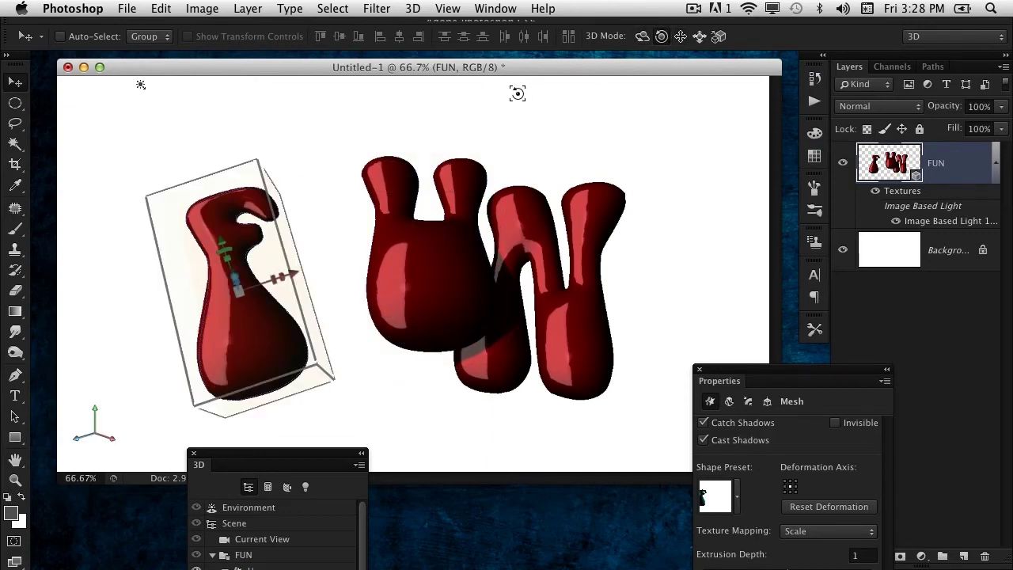
pyautogui.click(680, 36)
pyautogui.moveTo(371, 142); pyautogui.dragTo(421, 156)
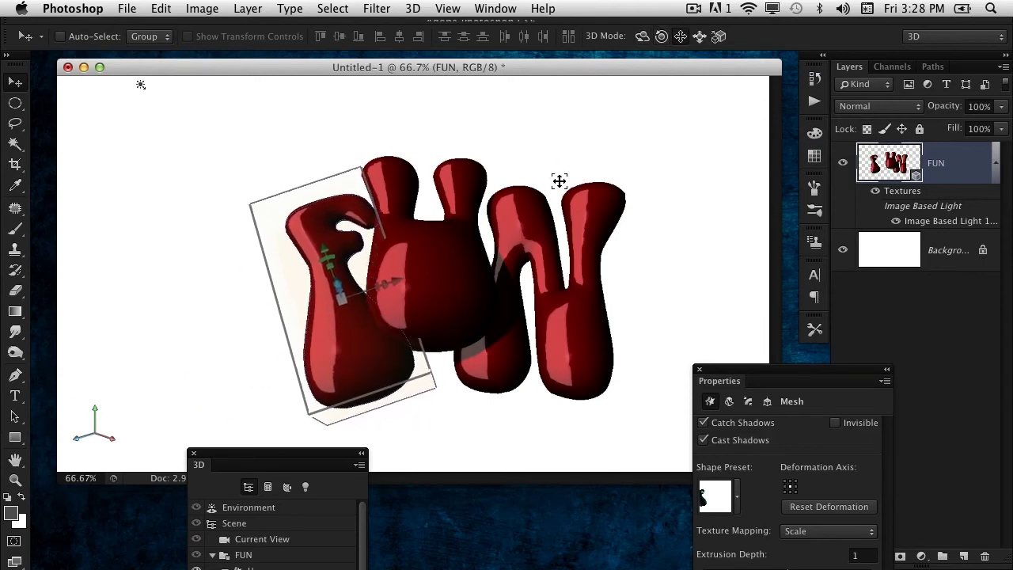
# Step: Slide the N toward the viewer to enlarge it
pyautogui.click(517, 265)
pyautogui.click(700, 37)
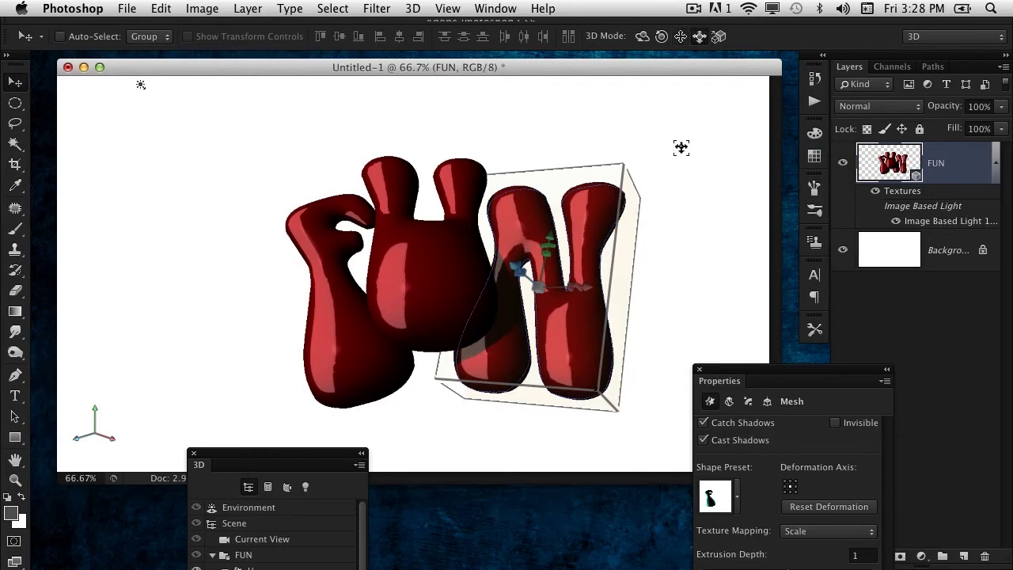
pyautogui.moveTo(678, 148); pyautogui.dragTo(667, 189)
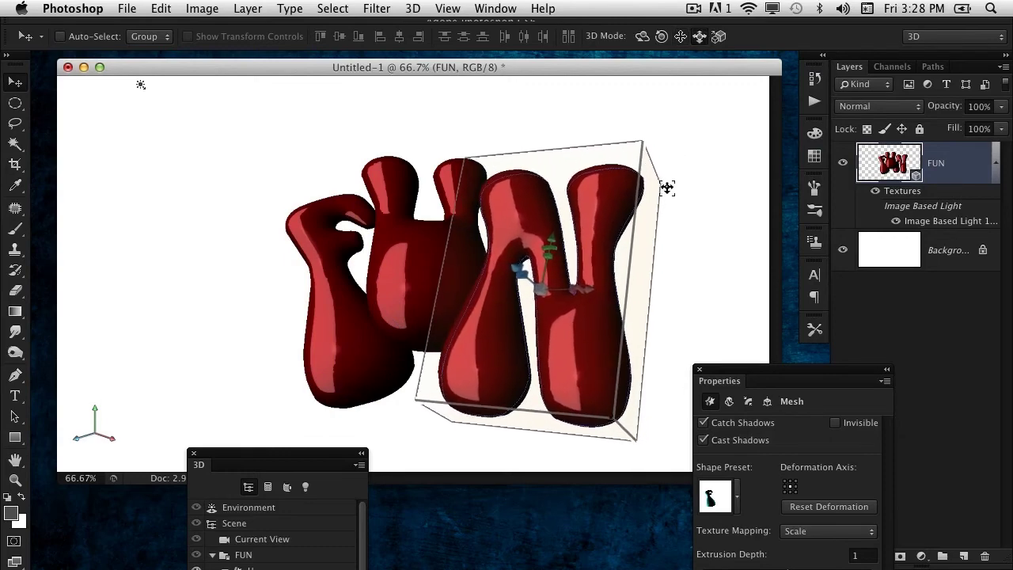
# Step: Rotate the U slightly in two small passes
pyautogui.click(453, 229)
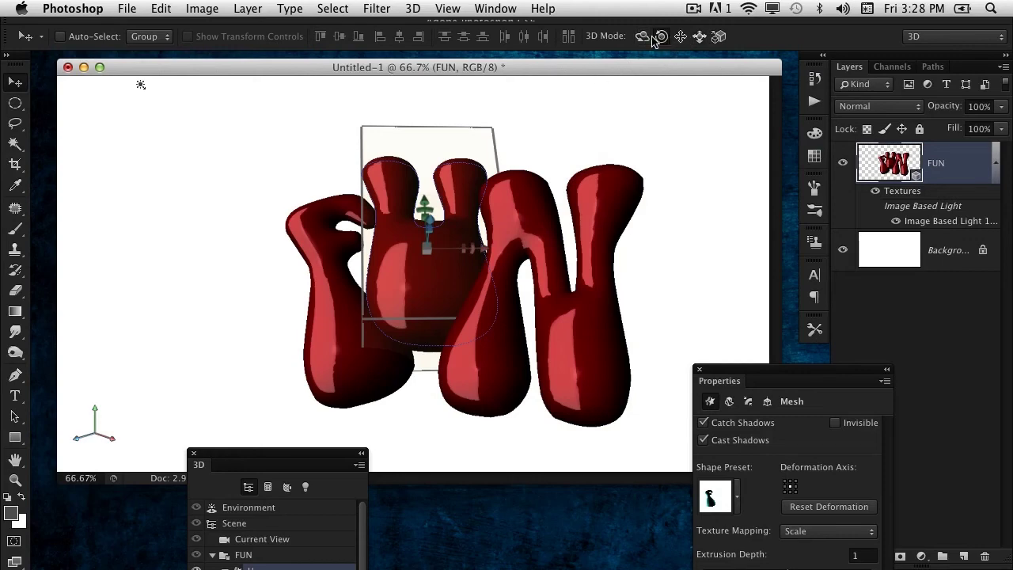
pyautogui.moveTo(498, 94); pyautogui.dragTo(481, 95)
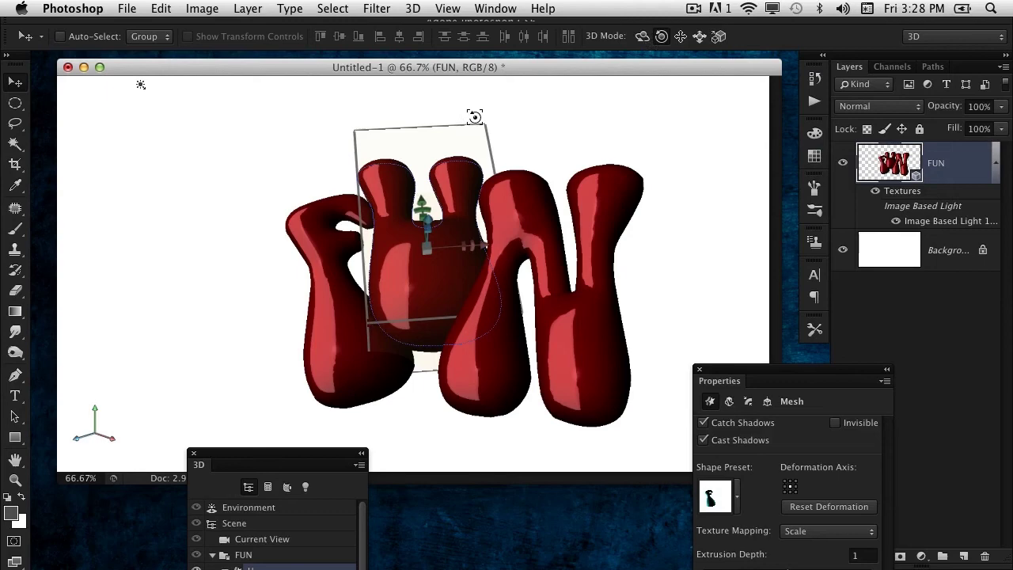
pyautogui.click(562, 120)
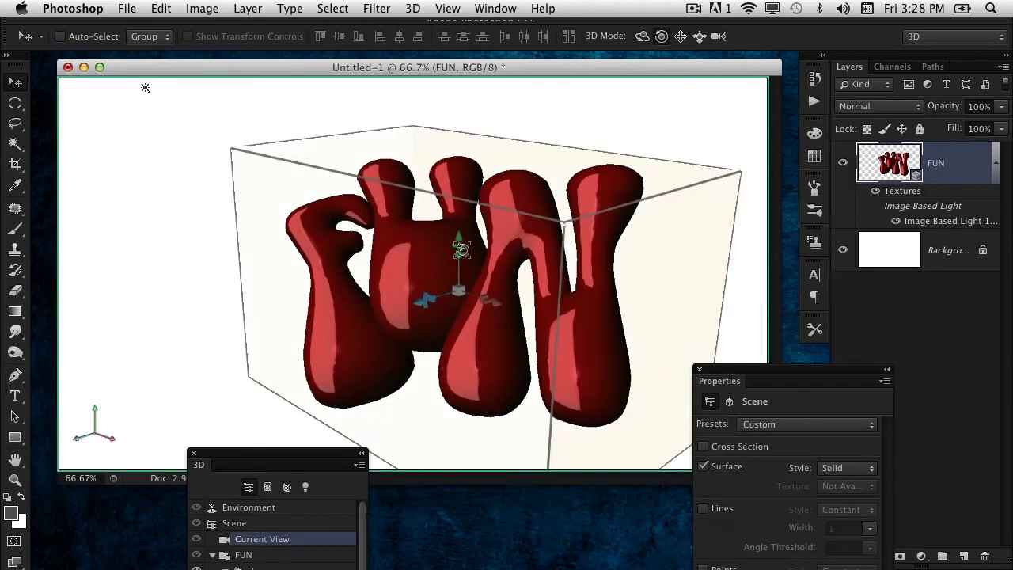
pyautogui.click(343, 286)
pyautogui.click(530, 239)
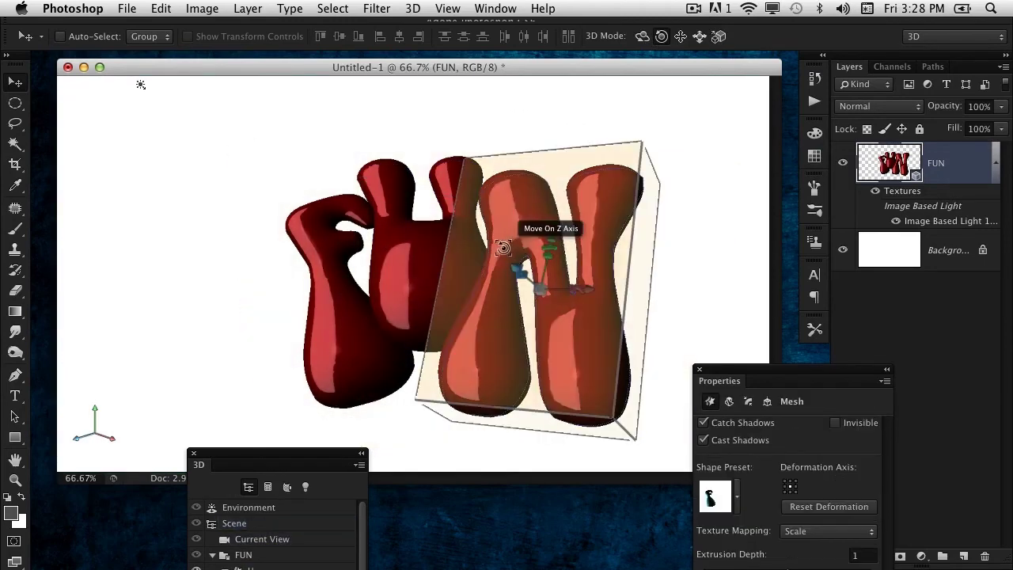
pyautogui.click(398, 197)
pyautogui.moveTo(560, 106); pyautogui.dragTo(603, 107)
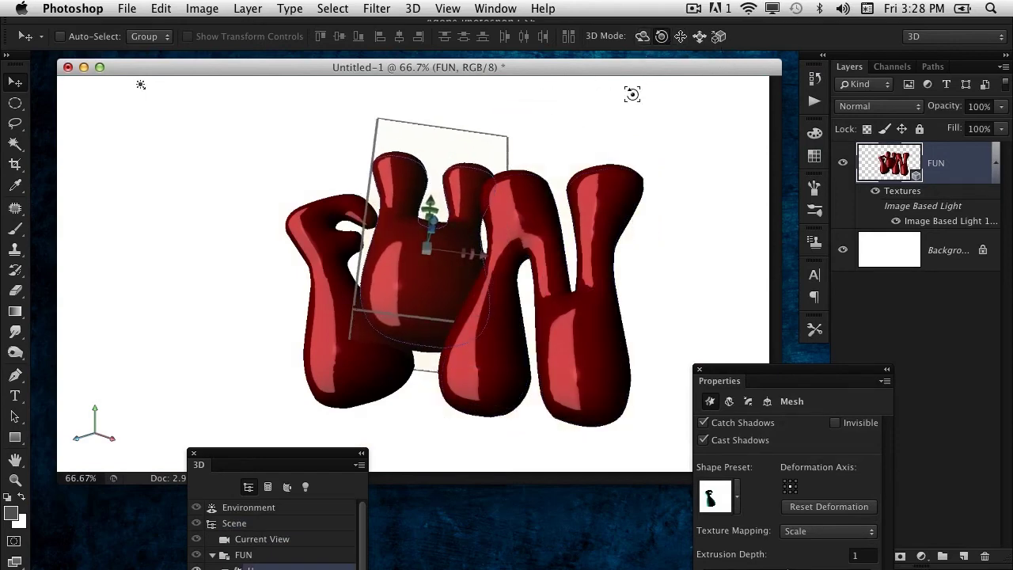
pyautogui.click(664, 106)
pyautogui.click(899, 269)
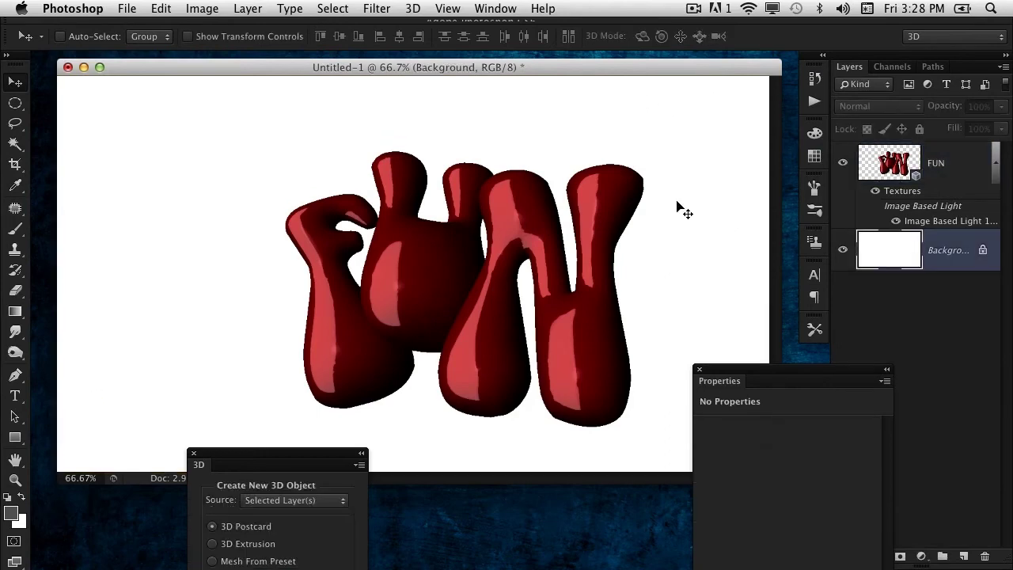
# Step: Fill the Background layer with deep blue from the Swatches panel
pyautogui.click(473, 11)
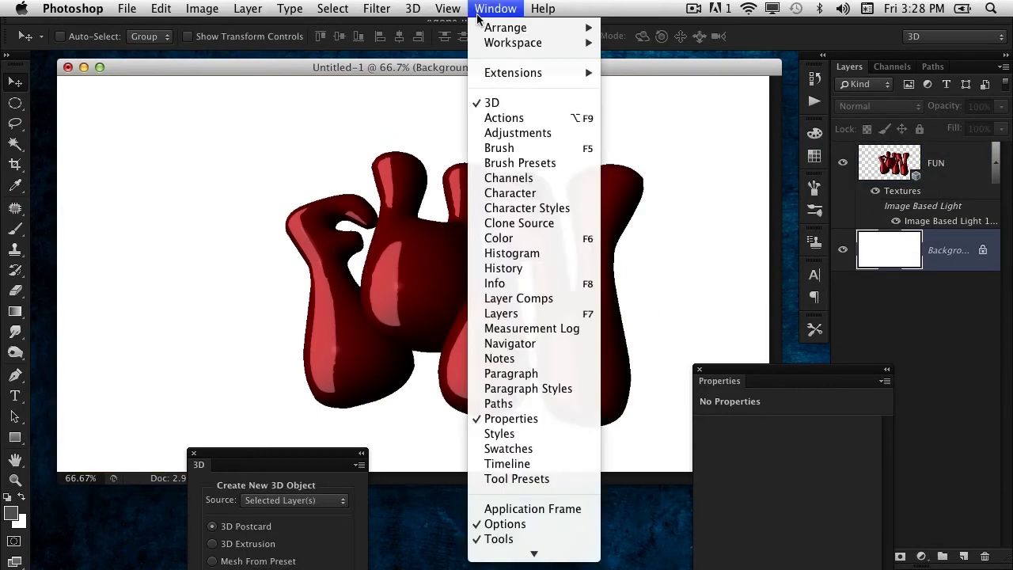
pyautogui.click(503, 239)
pyautogui.click(692, 122)
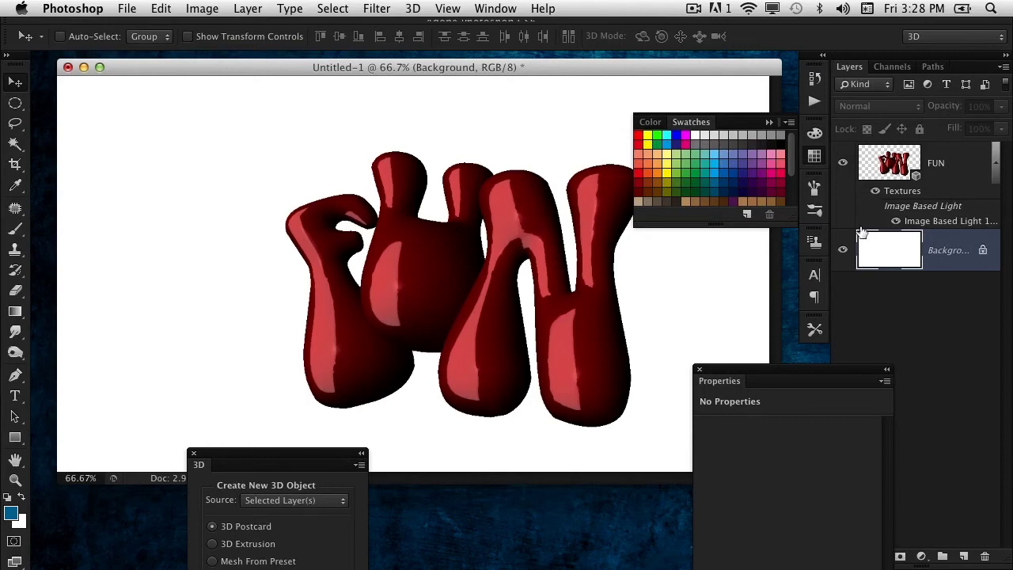
pyautogui.hotkey('alt', 'BackSpace')
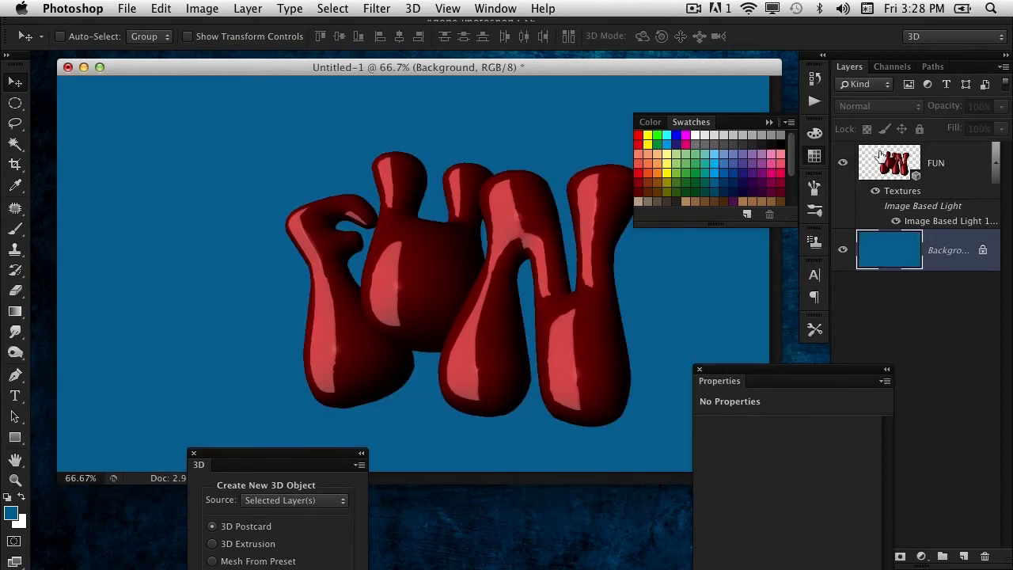
pyautogui.click(711, 130)
pyautogui.click(880, 162)
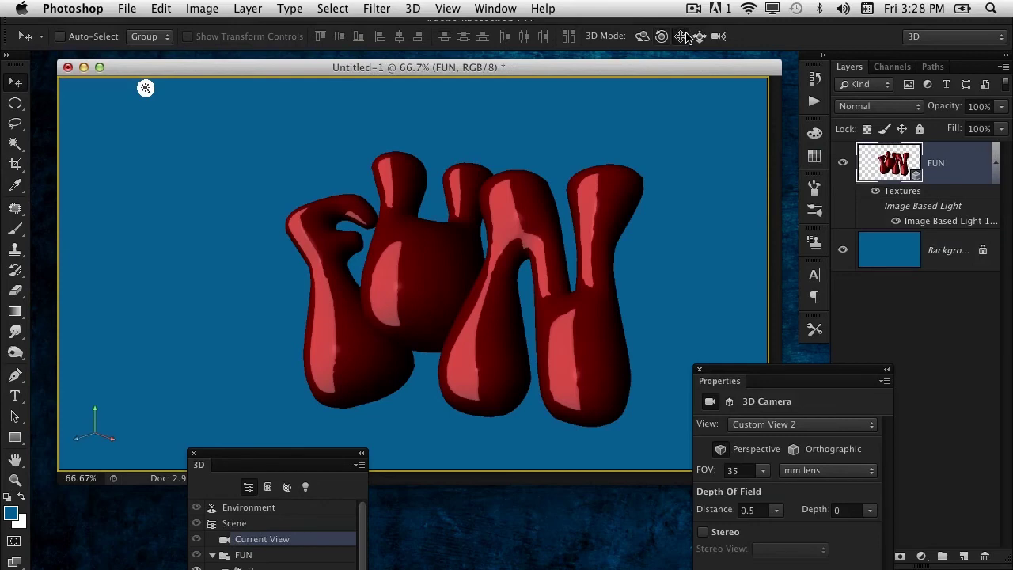
# Step: Push the F letter forward along its depth axis and tilt it
pyautogui.moveTo(729, 166)
pyautogui.mouseDown()
pyautogui.moveTo(606, 160)
pyautogui.moveTo(696, 160)
pyautogui.moveTo(661, 153)
pyautogui.moveTo(693, 142)
pyautogui.moveTo(723, 158)
pyautogui.moveTo(714, 163)
pyautogui.mouseUp()
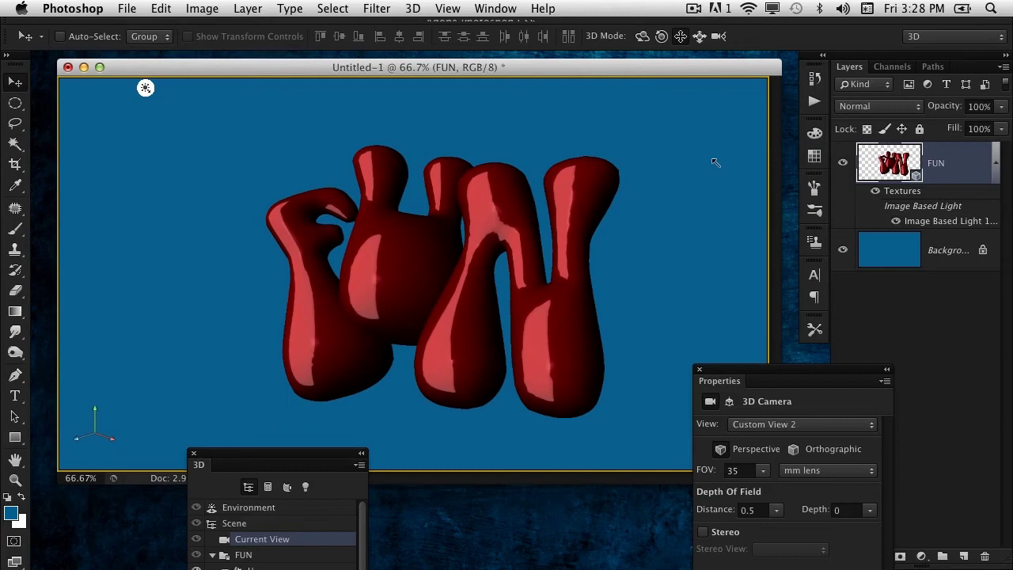
pyautogui.click(498, 188)
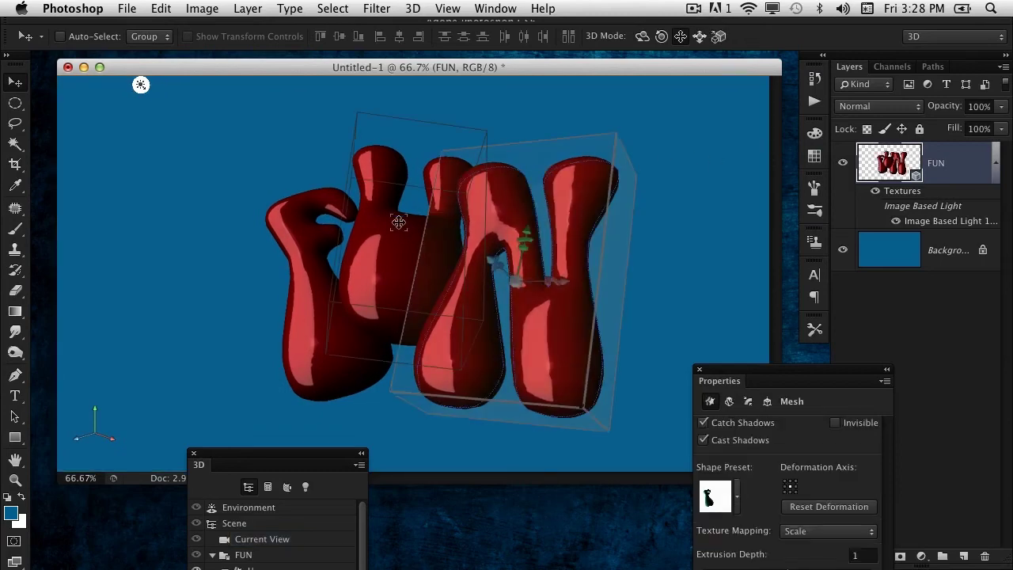
pyautogui.click(317, 248)
pyautogui.click(607, 136)
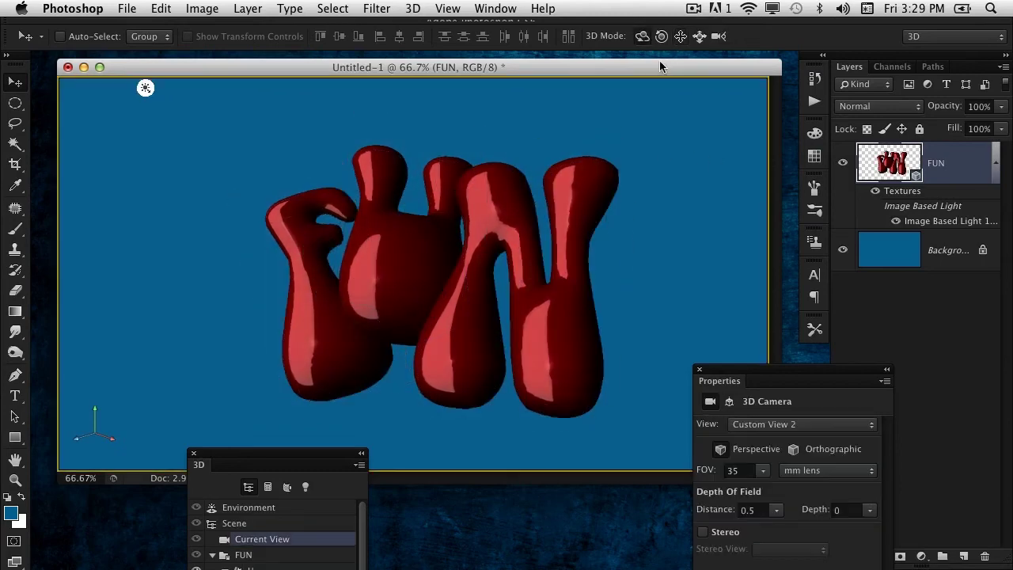
pyautogui.moveTo(649, 117); pyautogui.dragTo(674, 156)
pyautogui.click(485, 265)
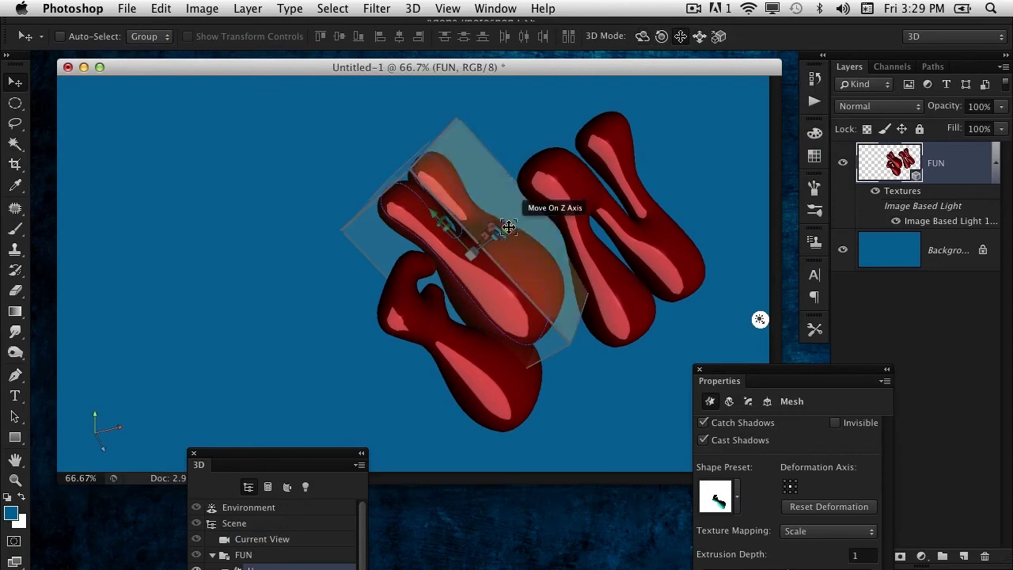
pyautogui.moveTo(511, 231); pyautogui.dragTo(516, 221)
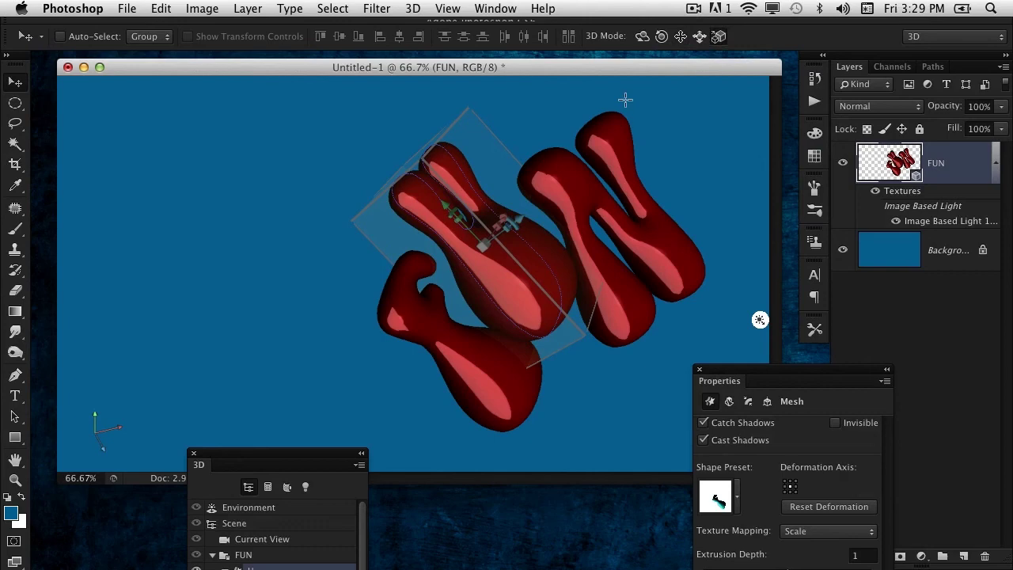
pyautogui.moveTo(624, 99); pyautogui.dragTo(622, 119)
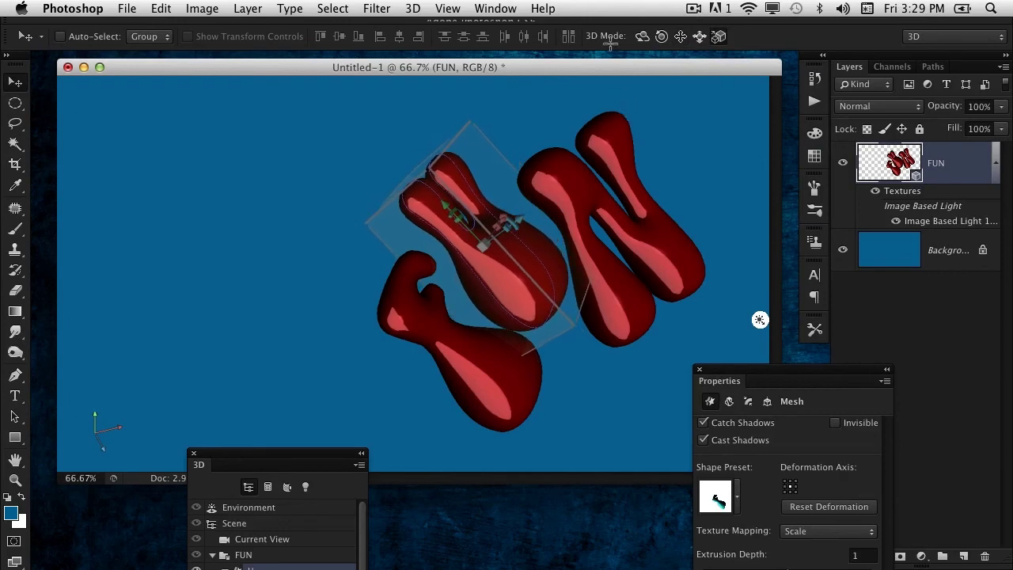
pyautogui.click(689, 233)
# Step: Orbit the camera so FUN faces front and pan it up-left
pyautogui.moveTo(576, 414); pyautogui.dragTo(481, 352)
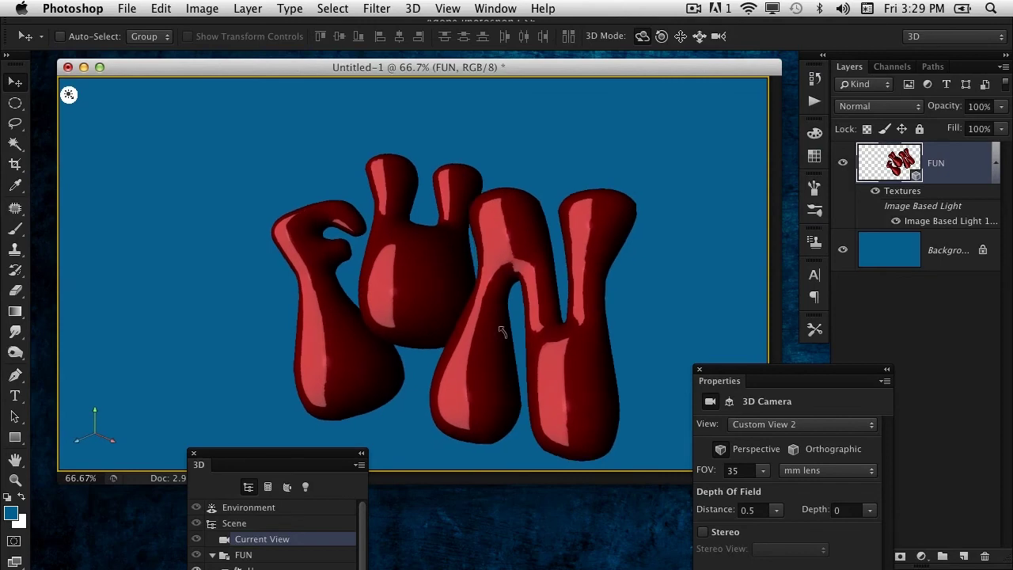
pyautogui.click(681, 36)
pyautogui.moveTo(689, 124); pyautogui.dragTo(664, 106)
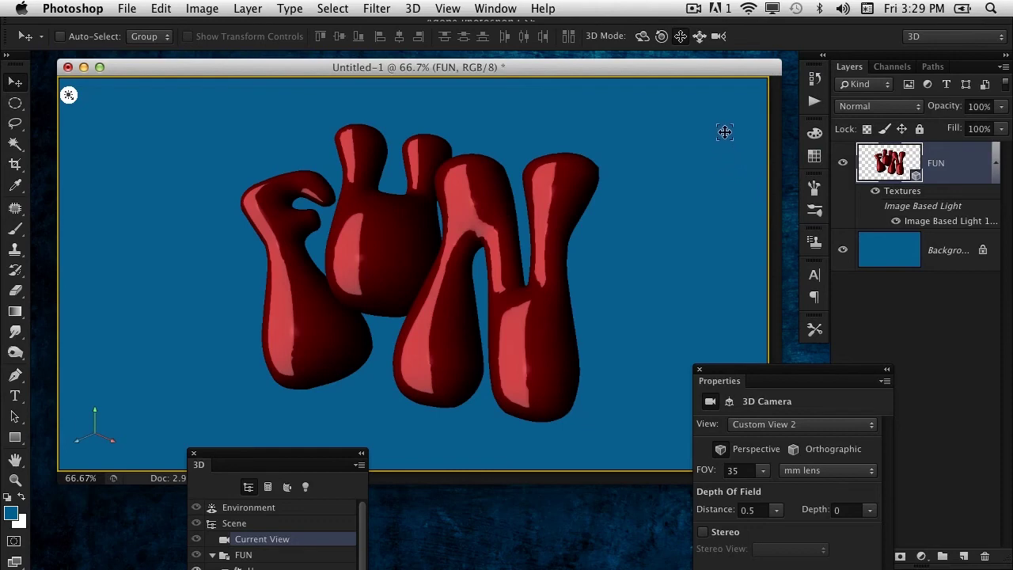
# Step: Render the FUN scene with Alt+Shift+Ctrl+R
pyautogui.press('super+alt+shift+r')
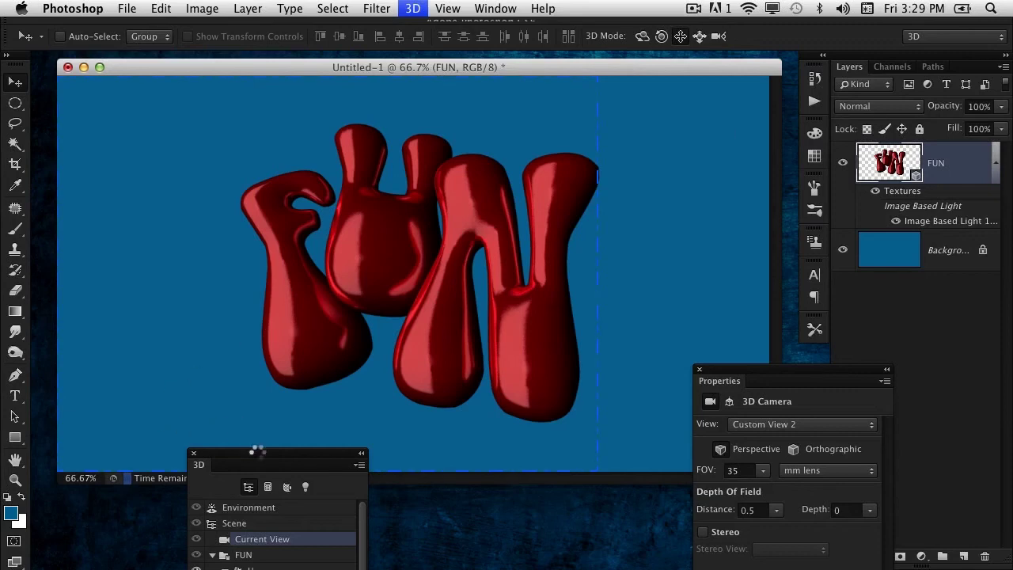
# Step: Select the U letter's Front Inflation Material in the 3D panel
pyautogui.moveTo(287, 459); pyautogui.dragTo(192, 140)
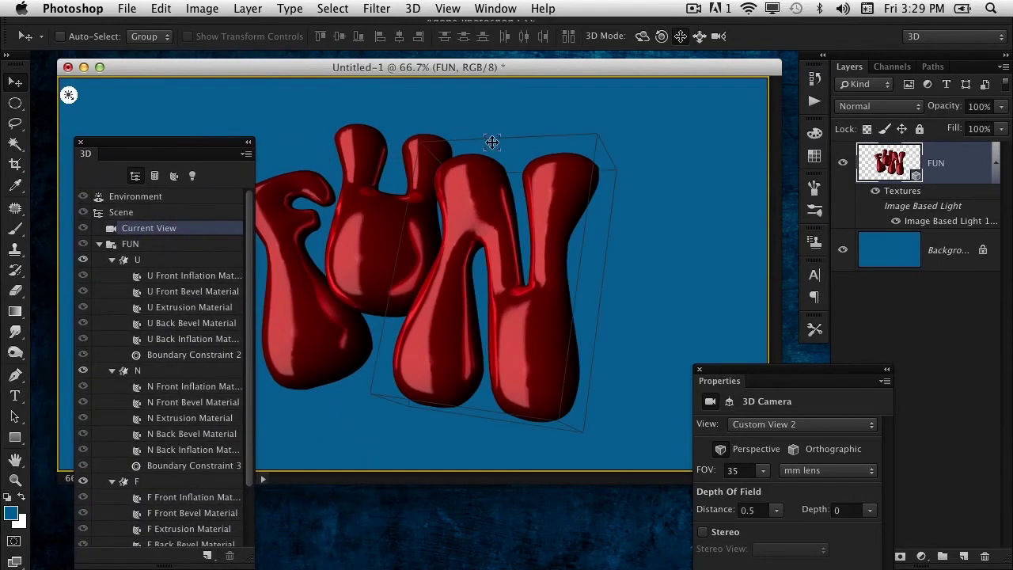
pyautogui.moveTo(418, 69); pyautogui.dragTo(468, 67)
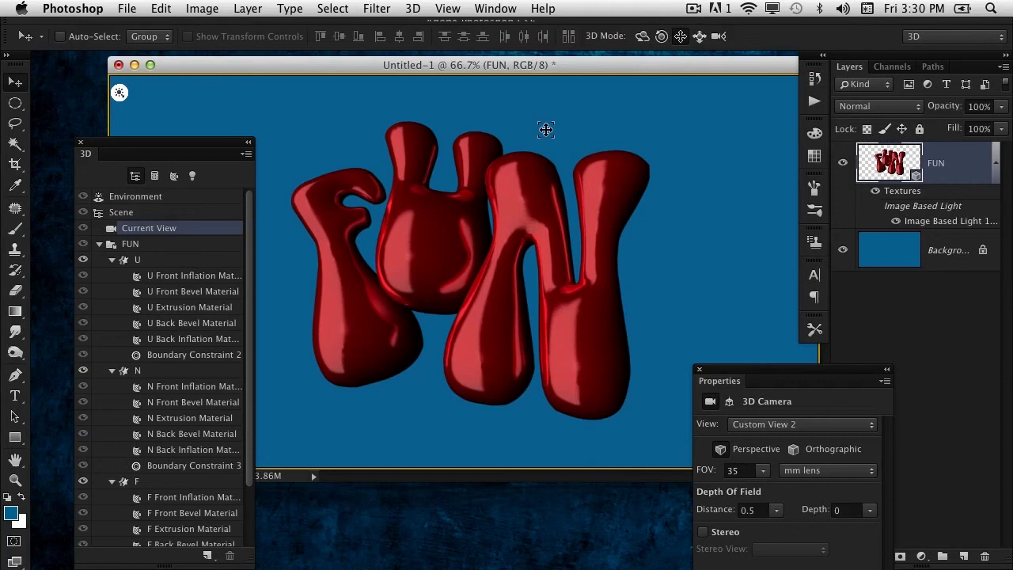
pyautogui.moveTo(225, 147); pyautogui.dragTo(218, 95)
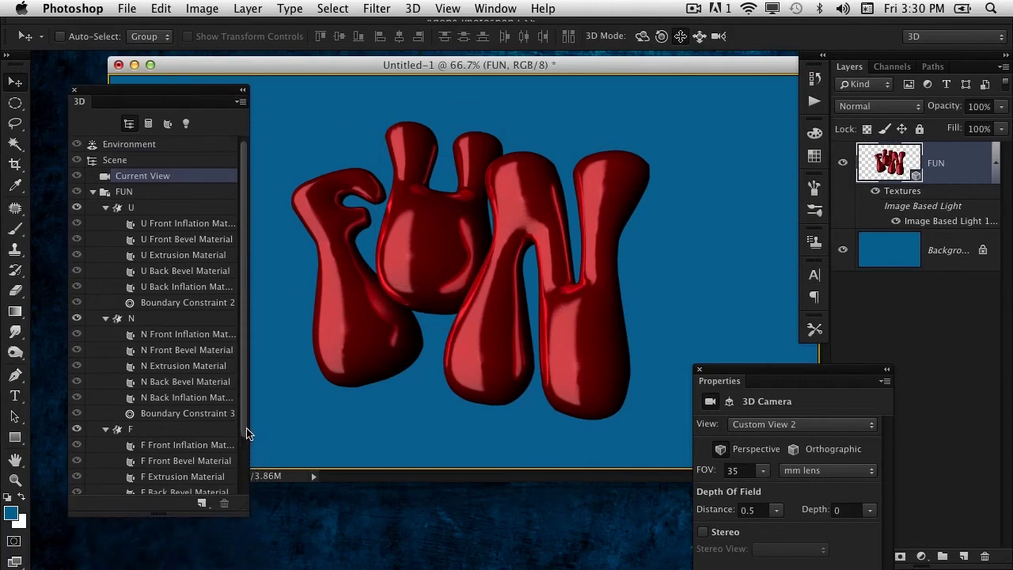
pyautogui.click(168, 209)
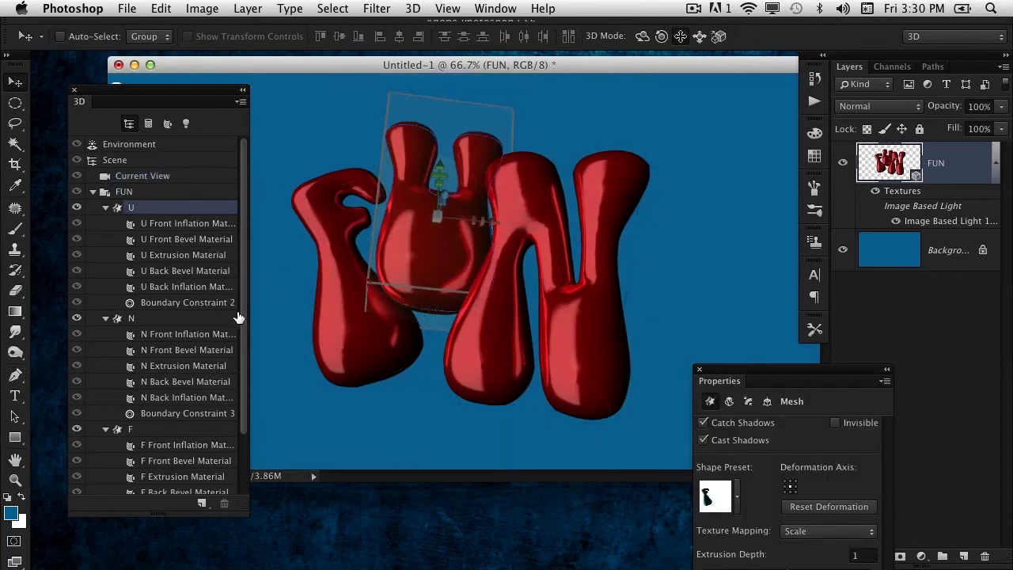
pyautogui.moveTo(242, 320)
pyautogui.mouseDown()
pyautogui.moveTo(245, 371)
pyautogui.moveTo(246, 323)
pyautogui.mouseUp()
pyautogui.click(199, 224)
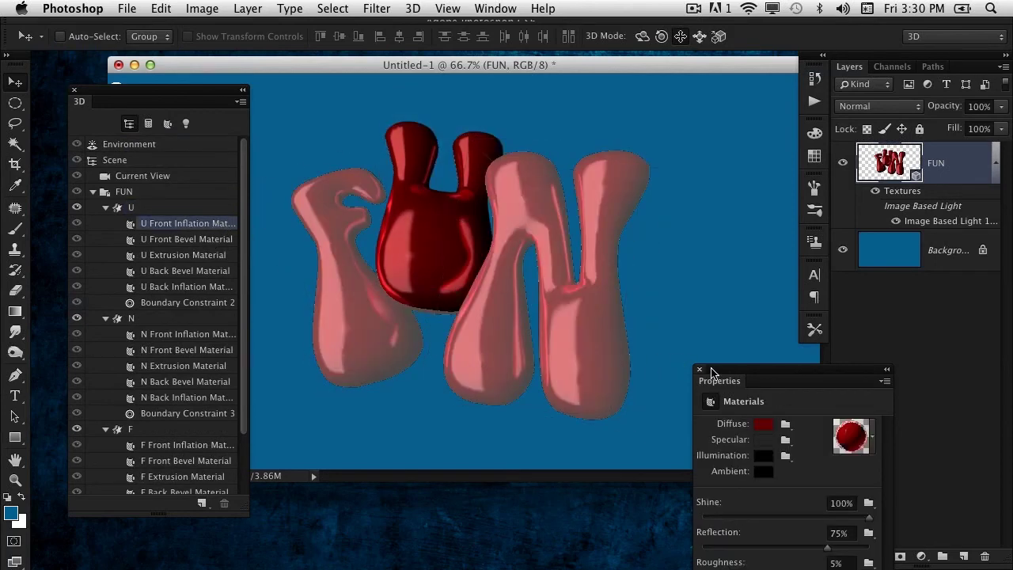
# Step: Set the U material's diffuse colour to a light green
pyautogui.moveTo(712, 368); pyautogui.dragTo(659, 185)
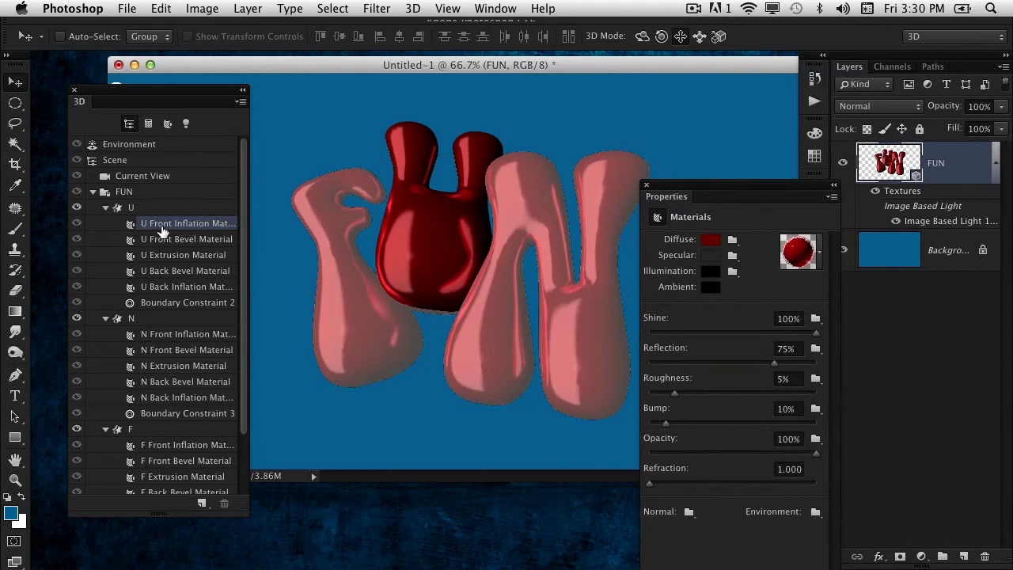
pyautogui.moveTo(707, 190); pyautogui.dragTo(728, 134)
pyautogui.click(732, 195)
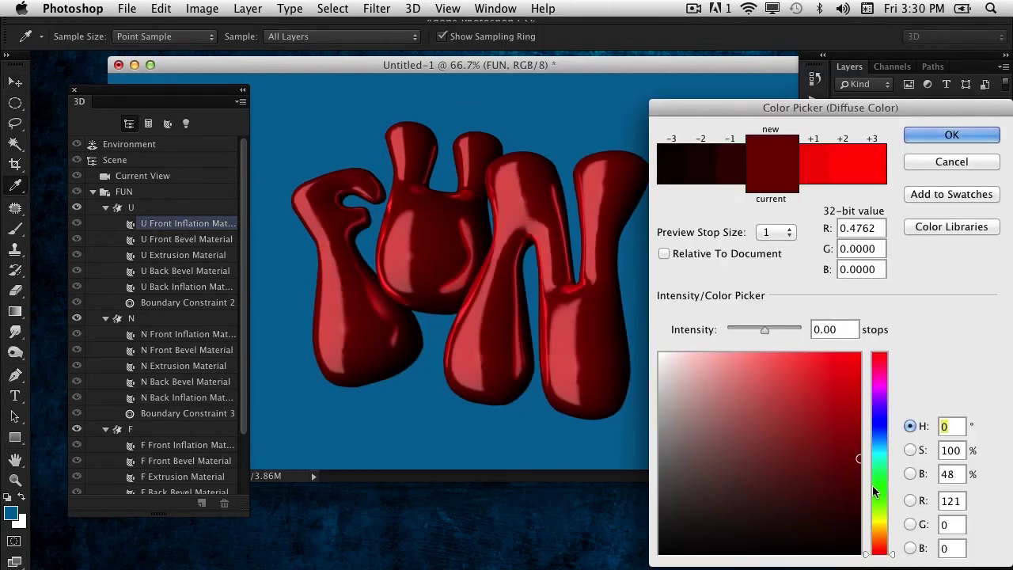
pyautogui.moveTo(874, 486); pyautogui.dragTo(878, 503)
pyautogui.moveTo(833, 445)
pyautogui.mouseDown()
pyautogui.moveTo(811, 445)
pyautogui.moveTo(814, 430)
pyautogui.mouseUp()
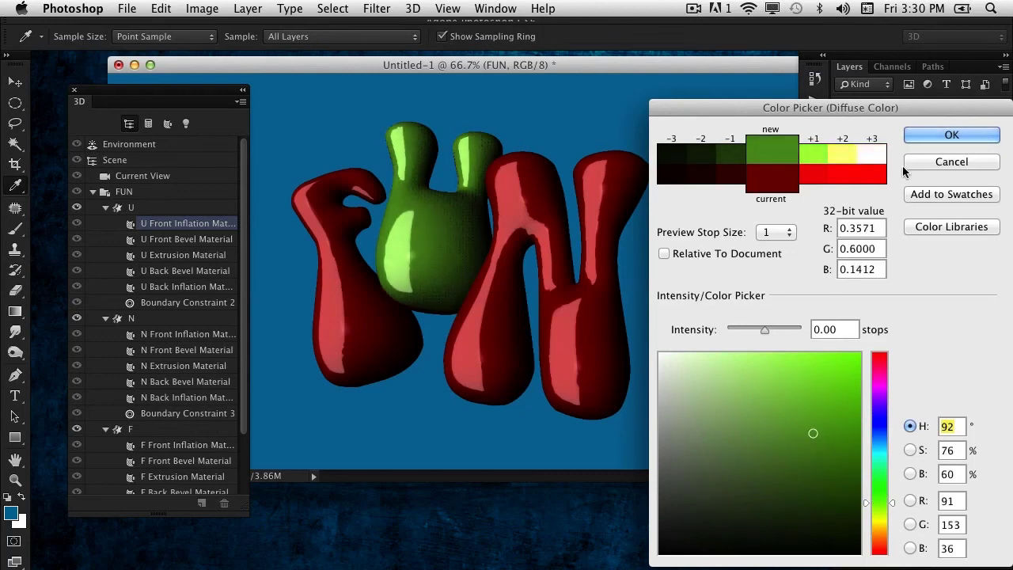
pyautogui.click(934, 135)
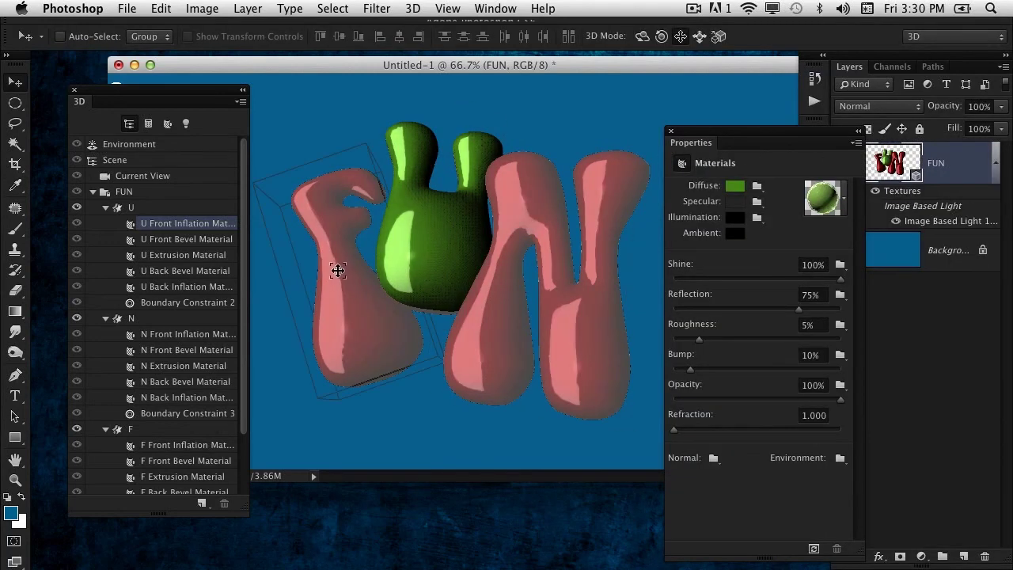
# Step: Set the F front inflation material's diffuse colour to bright orange-yellow at hue 44
pyautogui.click(337, 270)
pyautogui.click(190, 447)
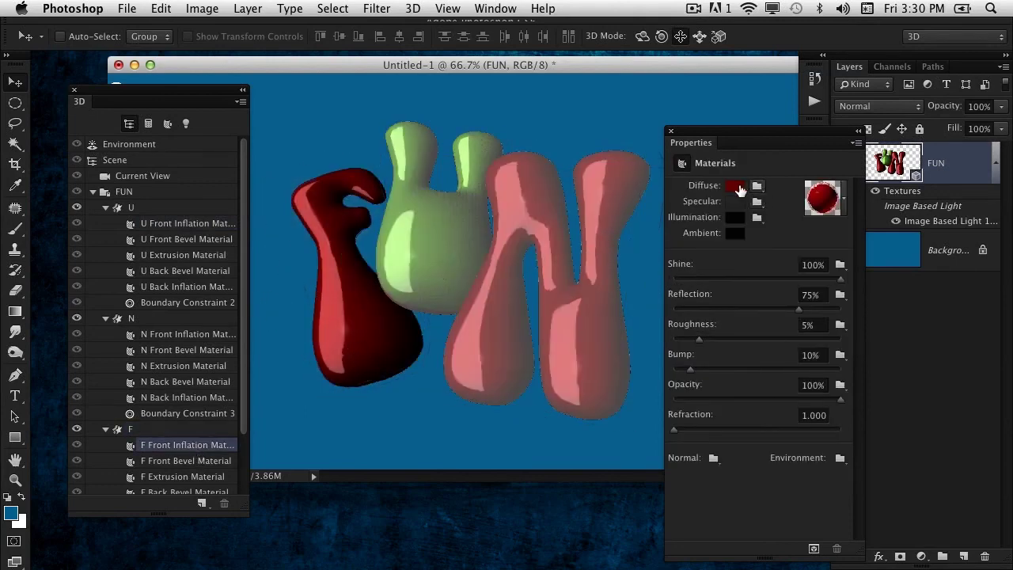
pyautogui.click(735, 188)
pyautogui.write('44')
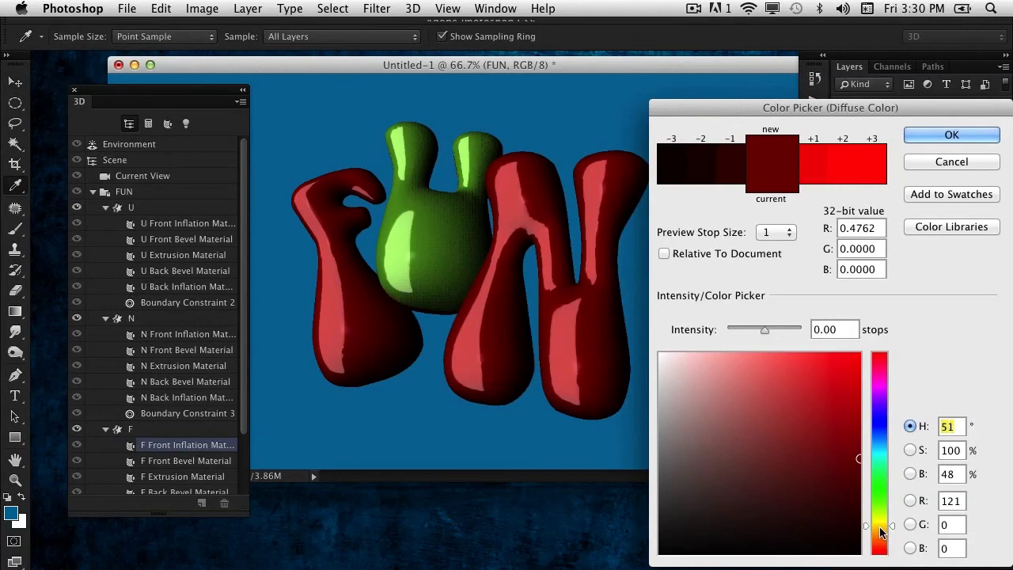
pyautogui.click(848, 358)
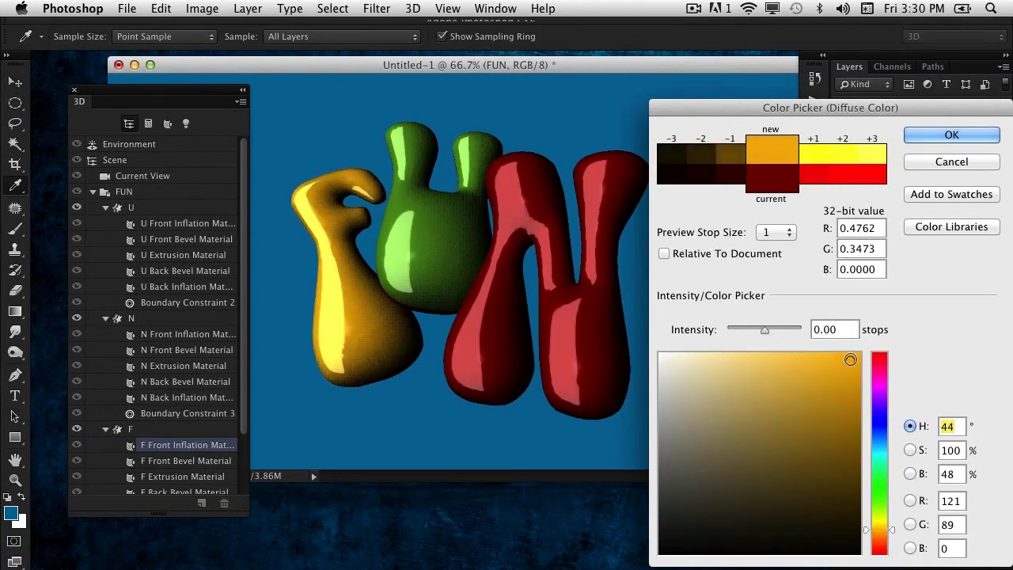
pyautogui.click(950, 135)
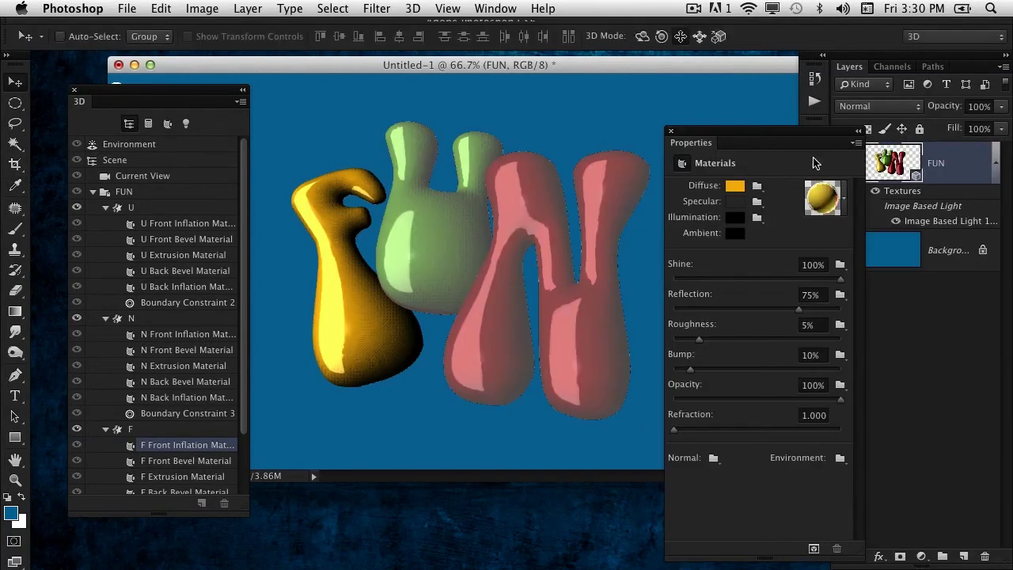
pyautogui.click(608, 106)
# Step: Shift the document window, camera Properties panel and 3D panel aside, then render the FUN letters scene
pyautogui.moveTo(426, 70); pyautogui.dragTo(410, 69)
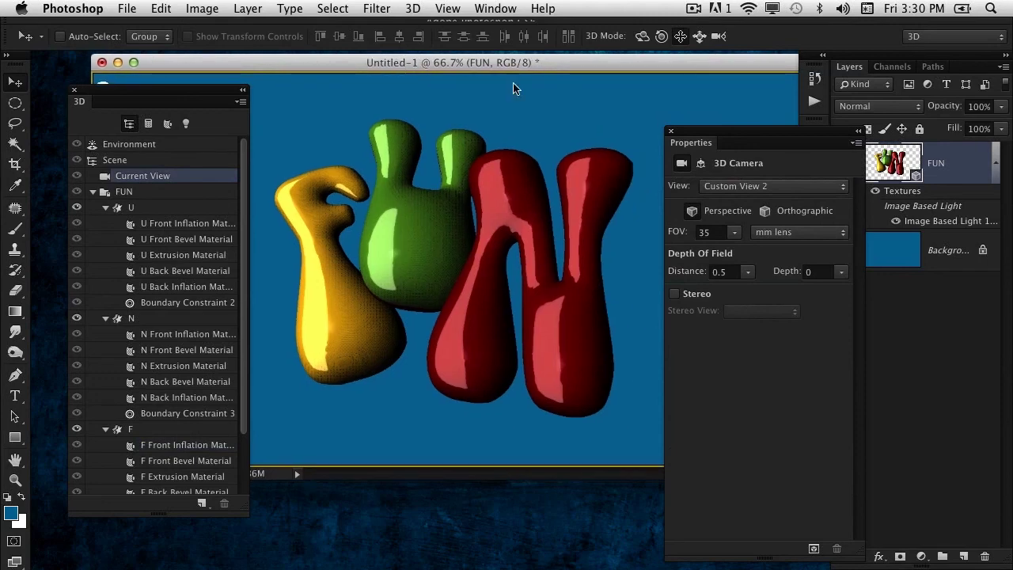
pyautogui.moveTo(693, 131); pyautogui.dragTo(798, 262)
pyautogui.moveTo(234, 95); pyautogui.dragTo(131, 165)
pyautogui.press('super+alt+shift+r')
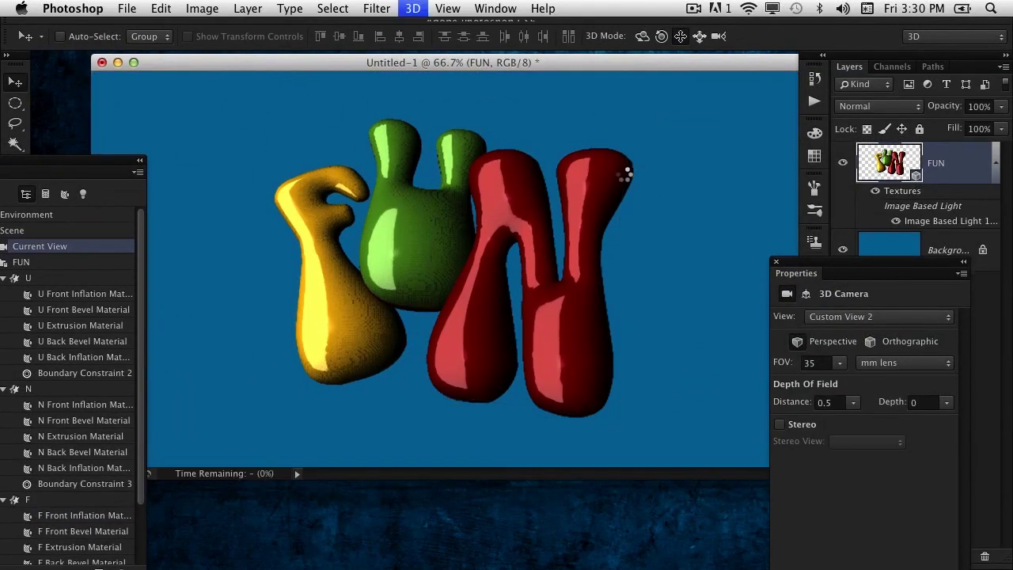